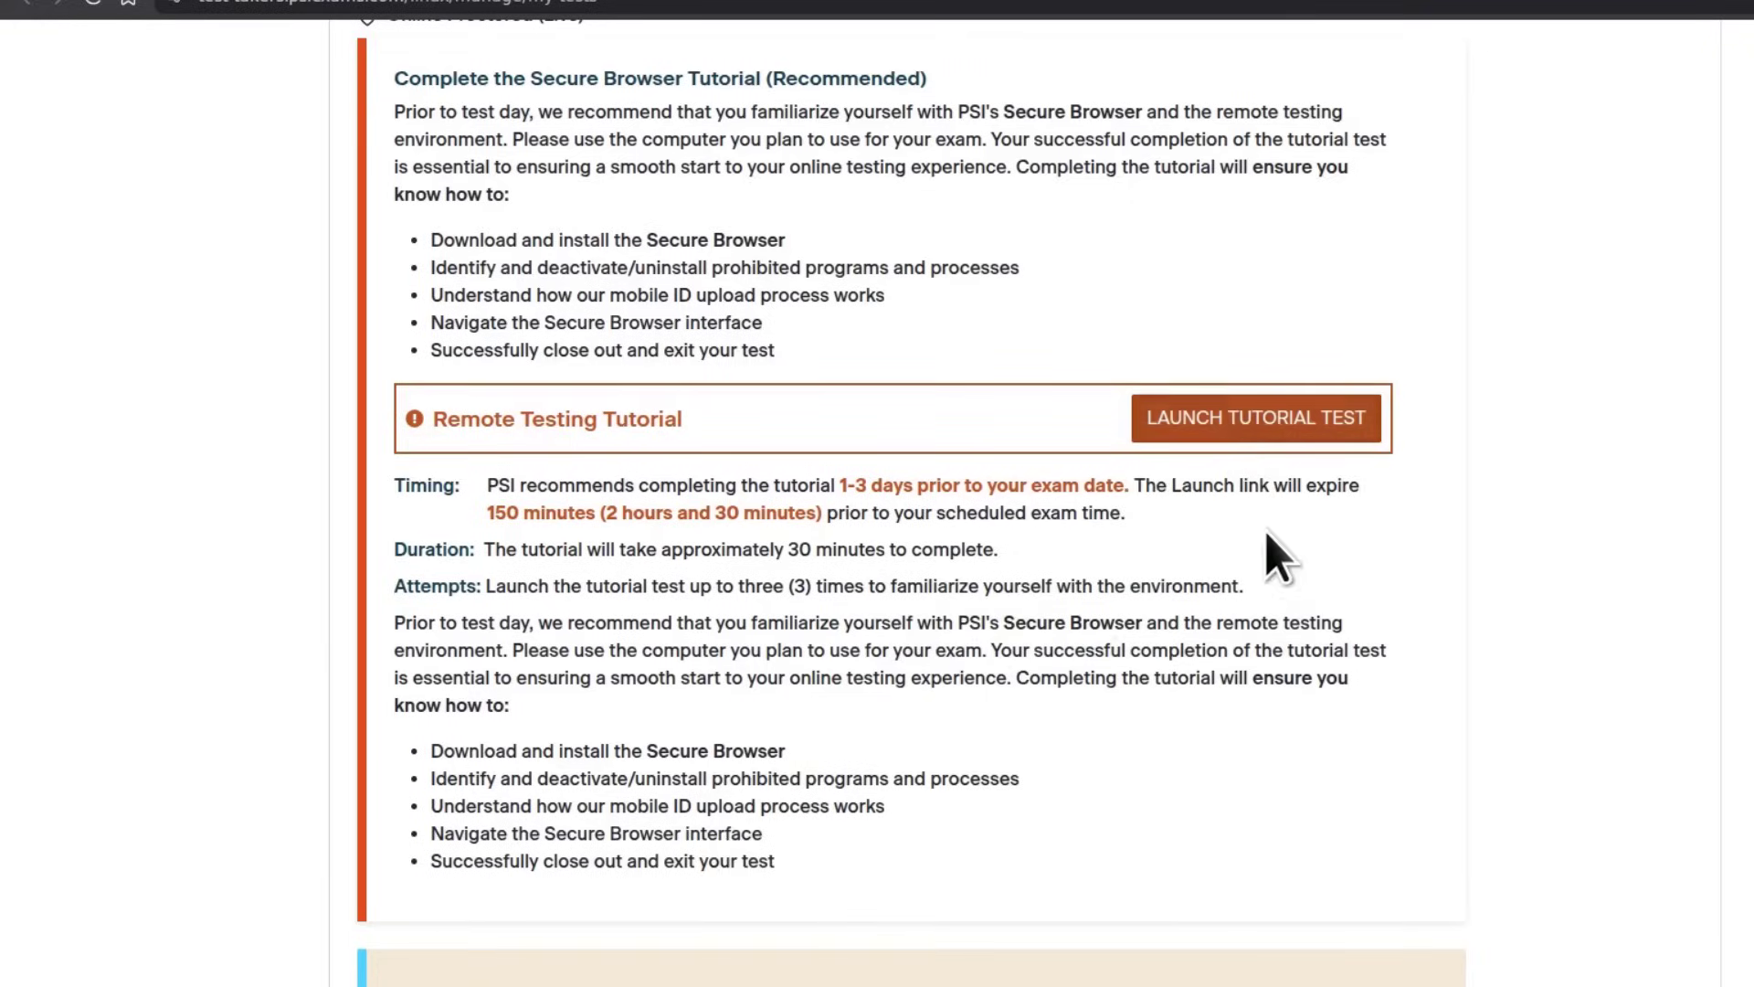
Step: Launch the Remote Testing Tutorial test from the PSI web portal
click(1262, 420)
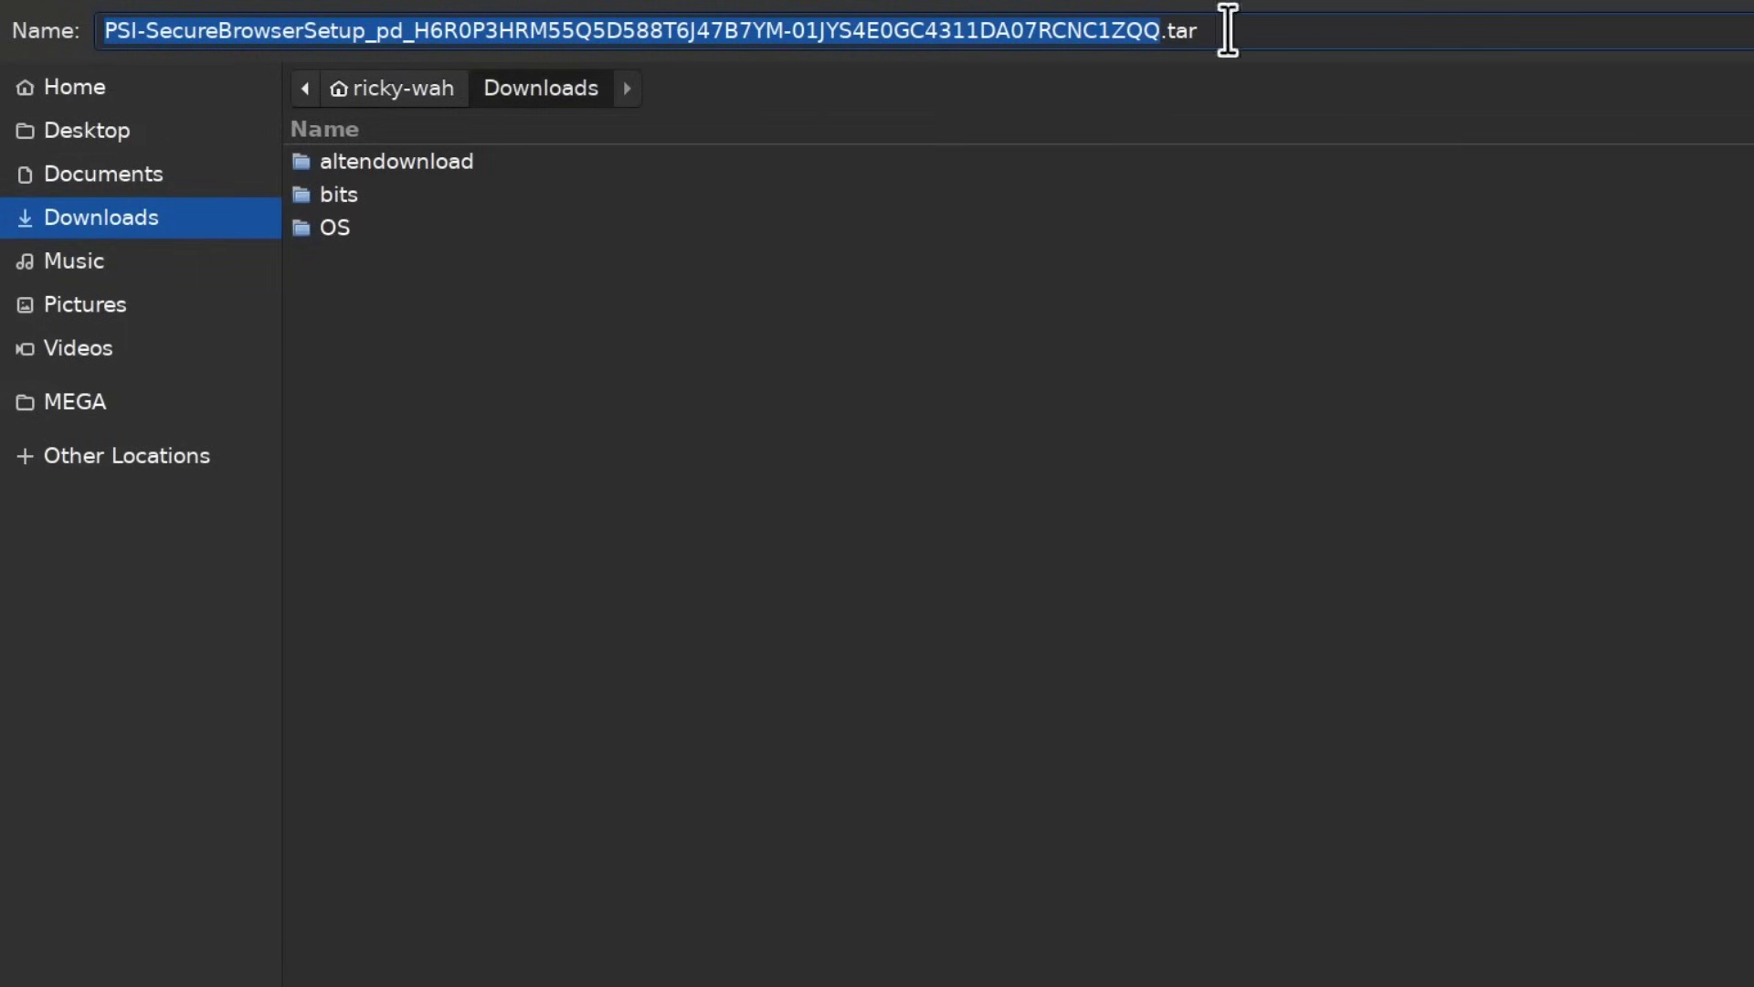
Step: Save the Secure Browser setup .tar under its suggested name in Downloads
key(Return)
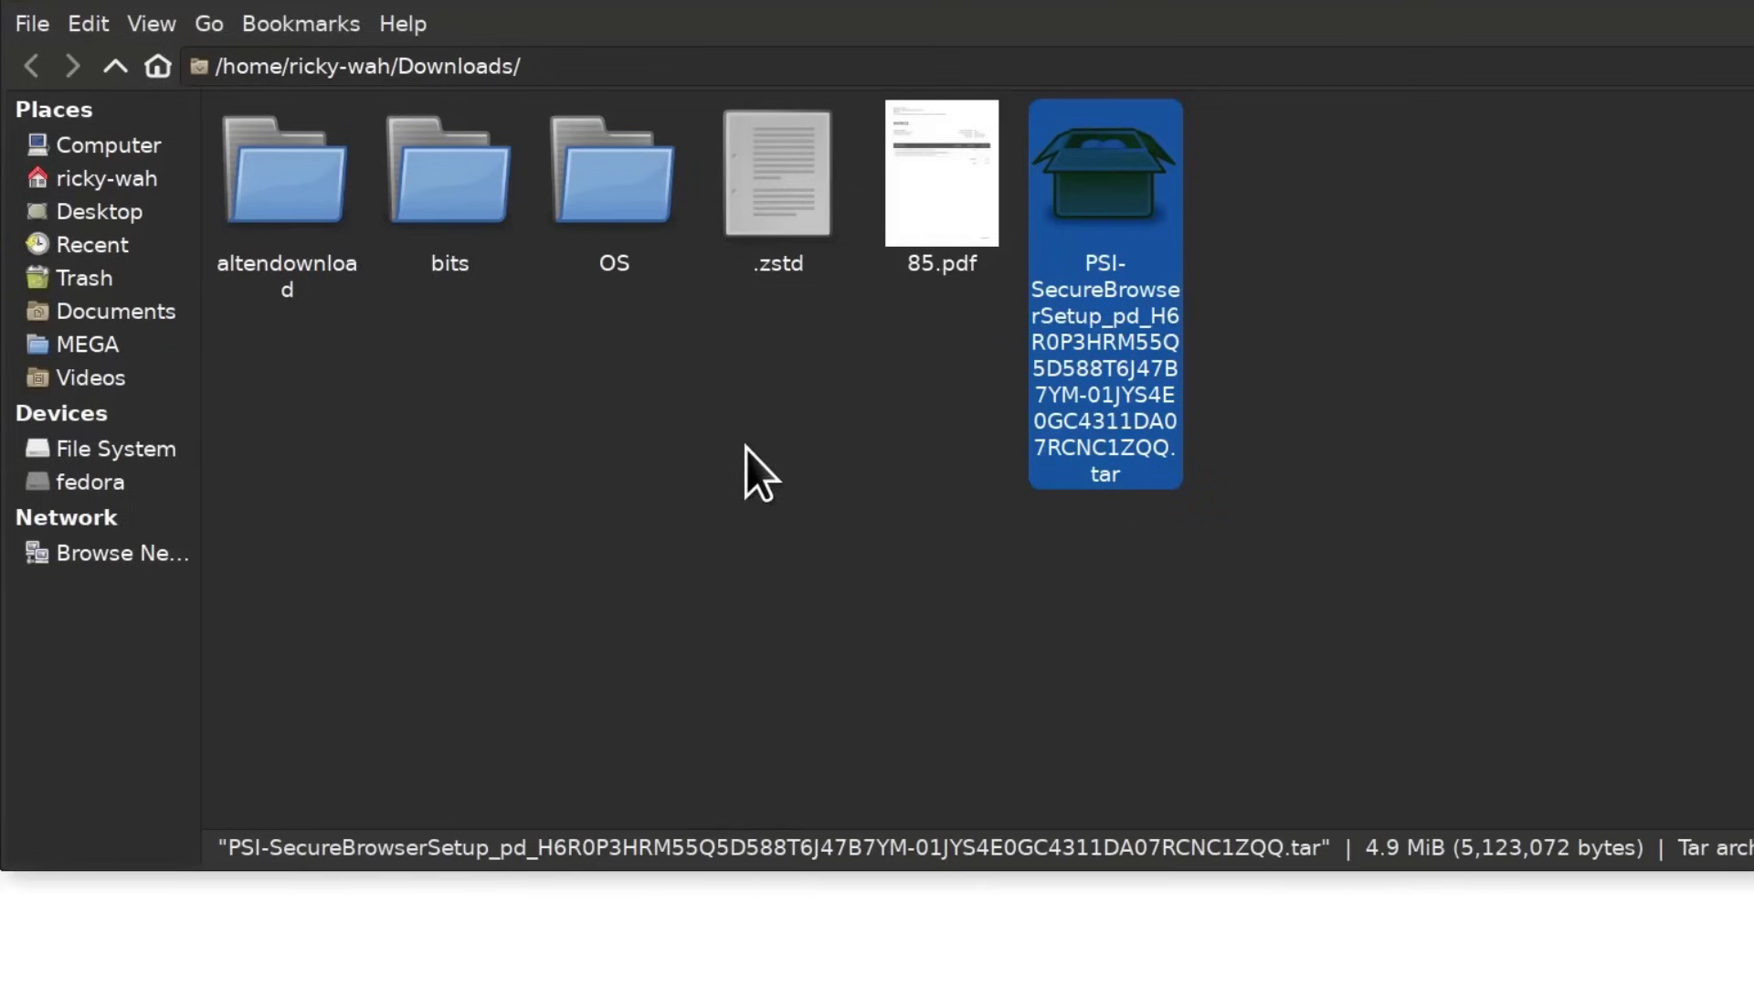
Step: Extract the setup .tar here in Downloads and open the extracted setup folder
right_click(1098, 214)
click(1225, 631)
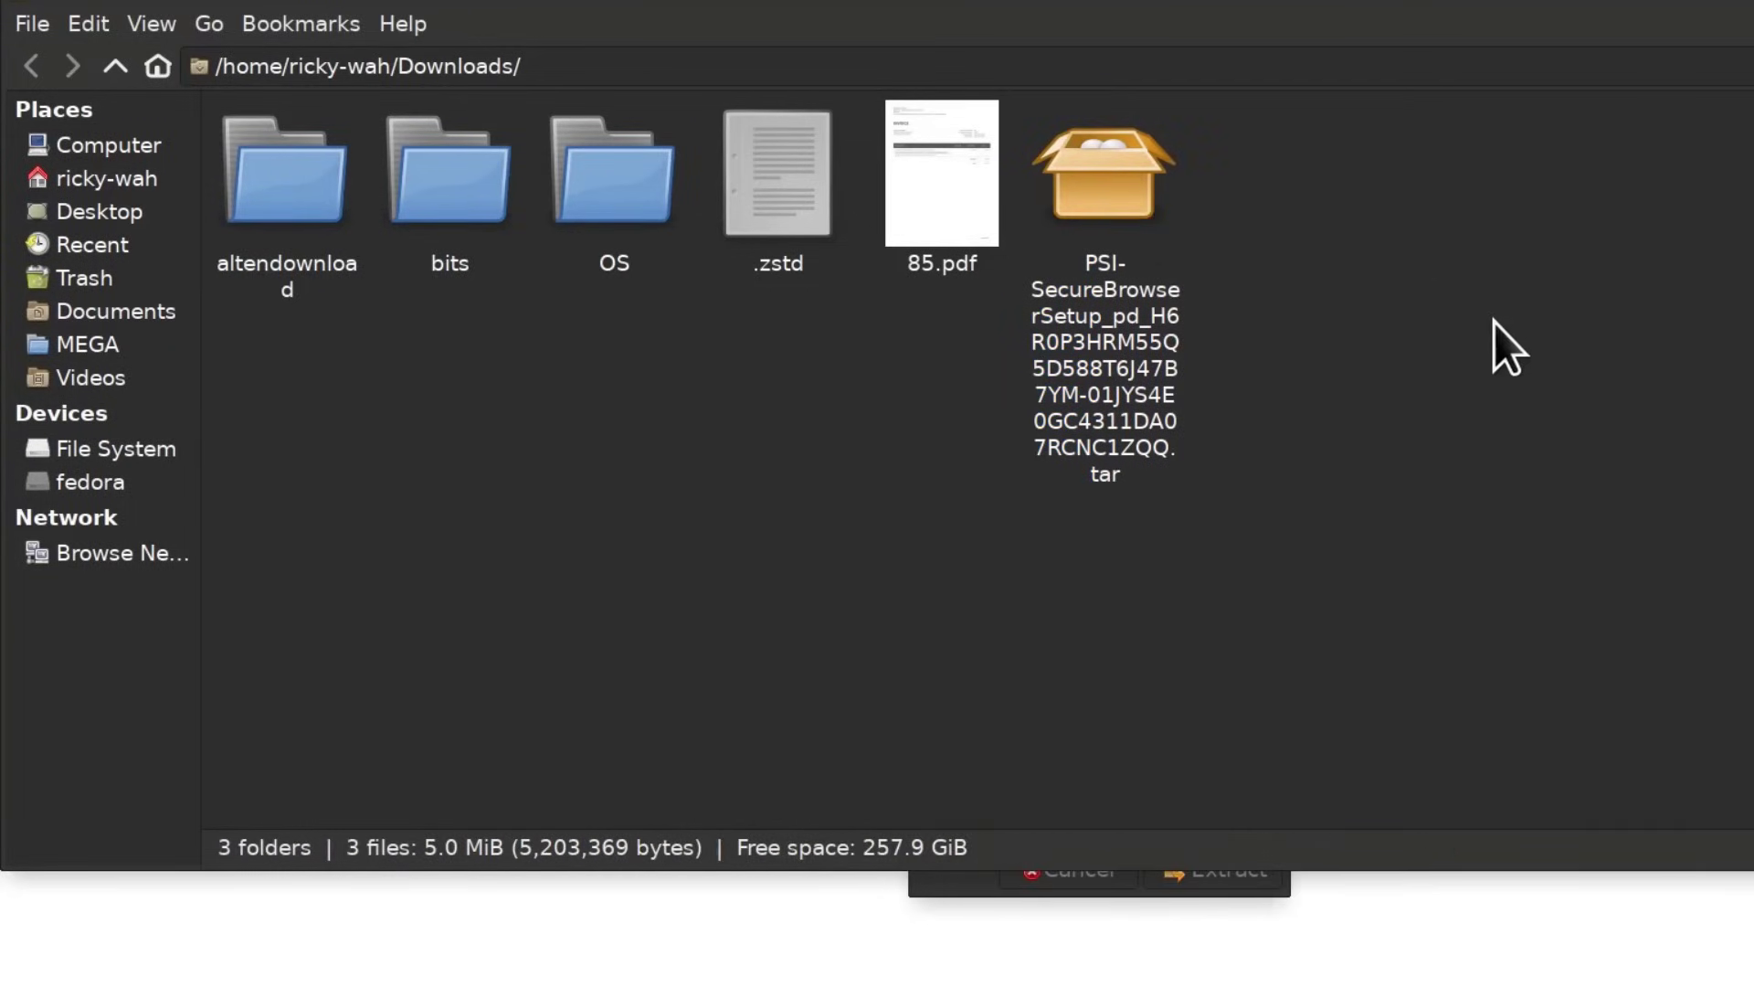
right_click(1088, 181)
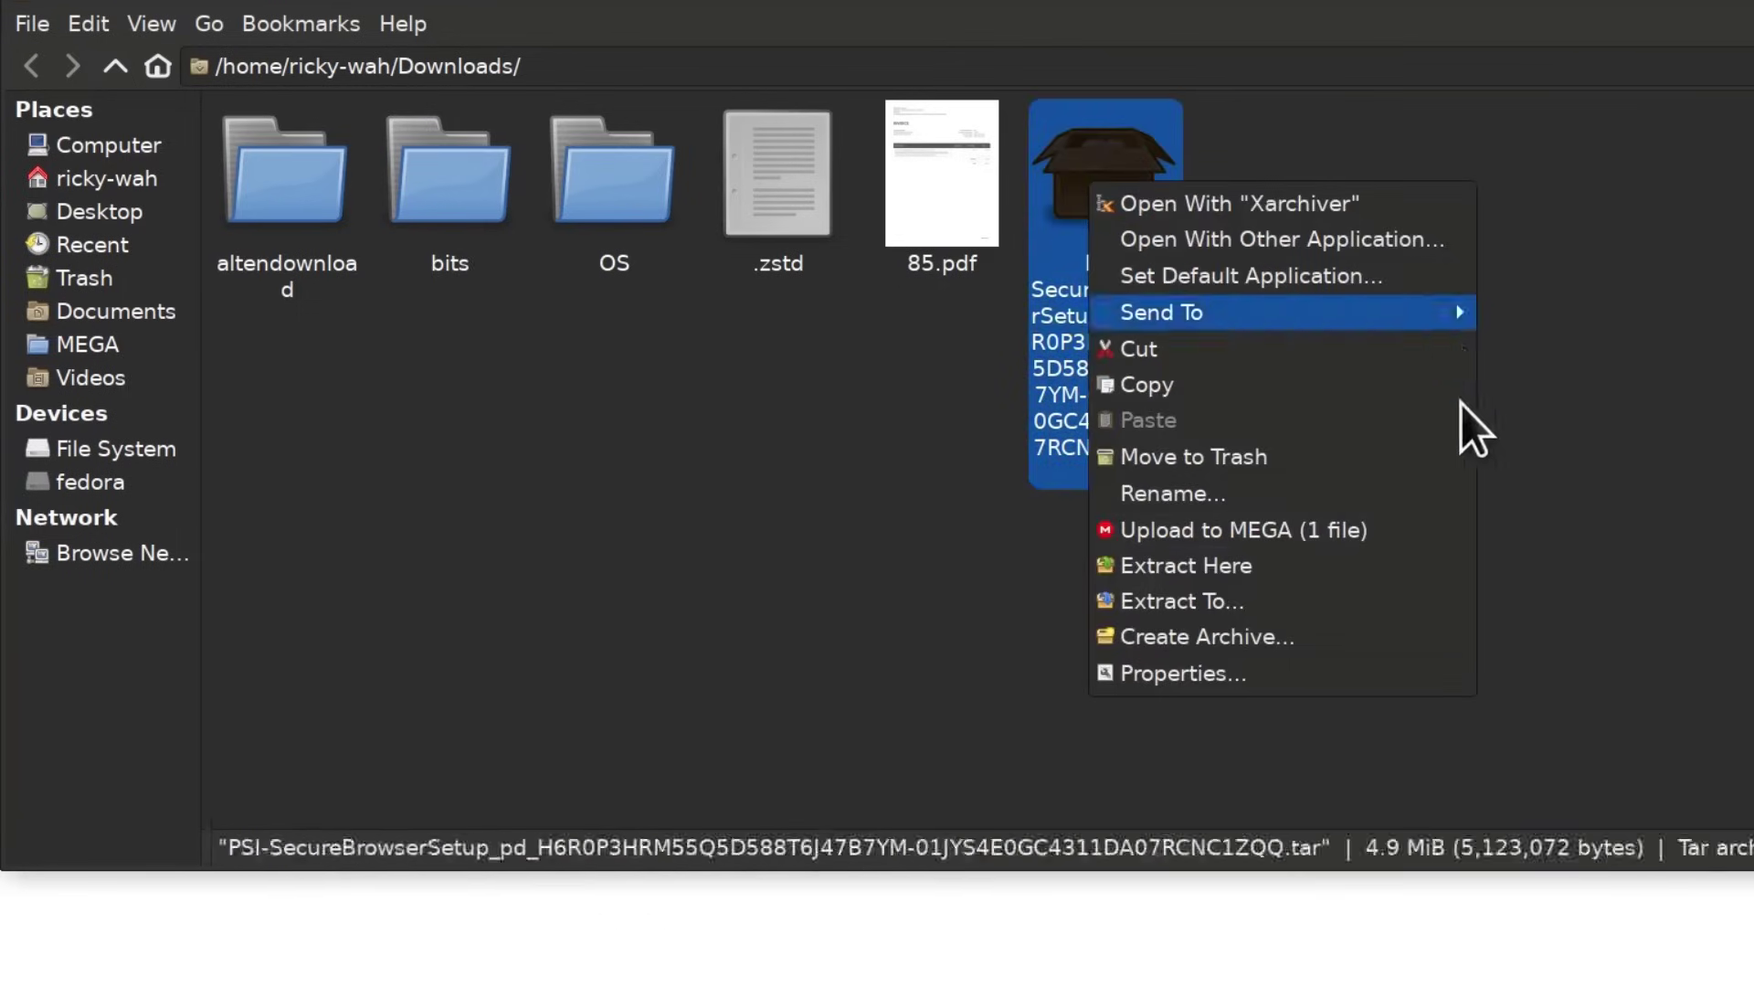
click(1186, 566)
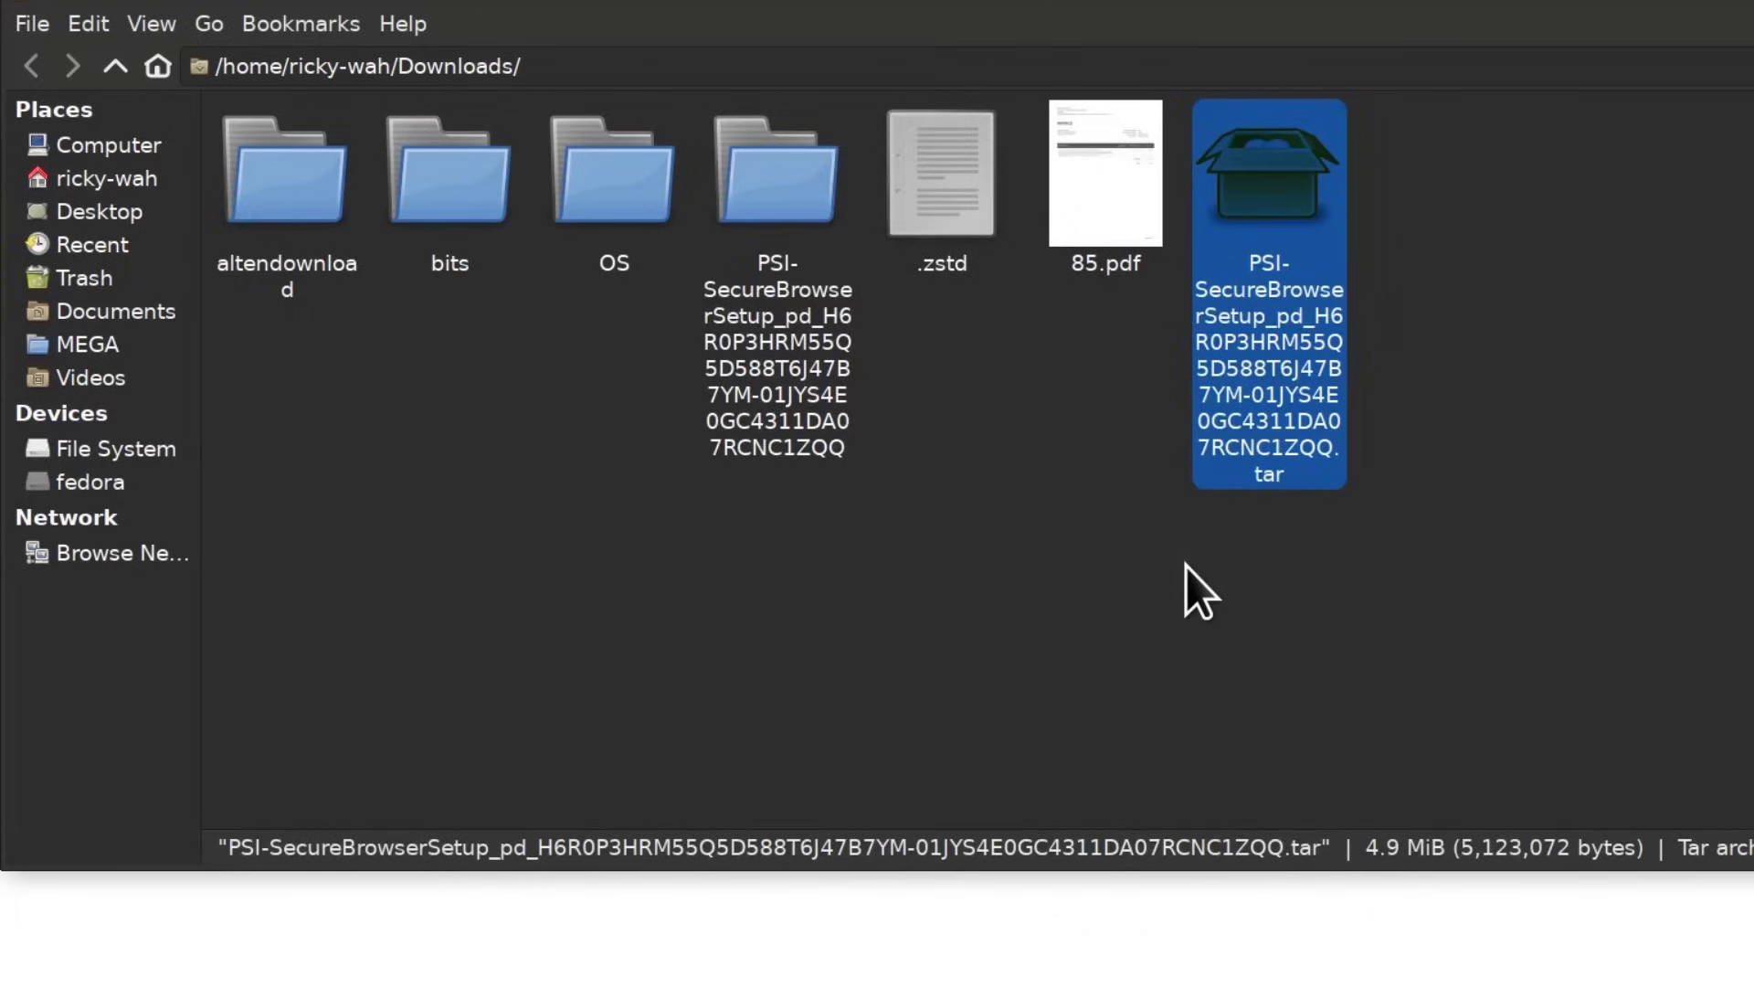
double_click(779, 193)
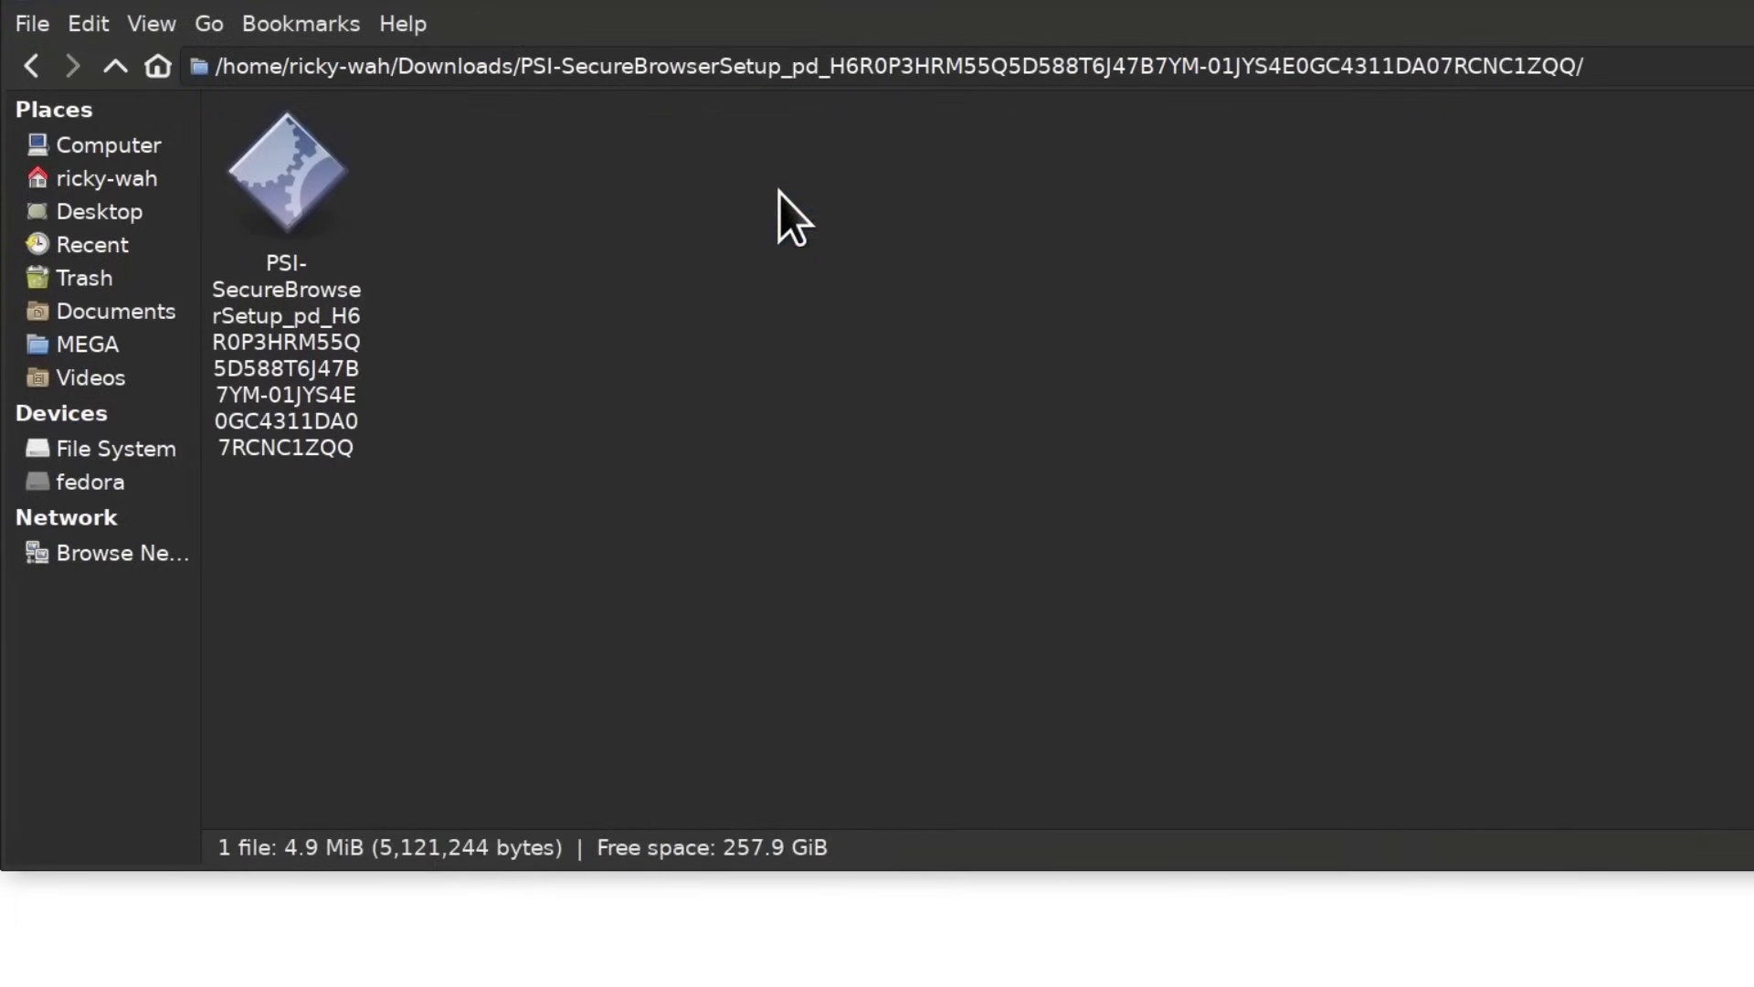
click(290, 374)
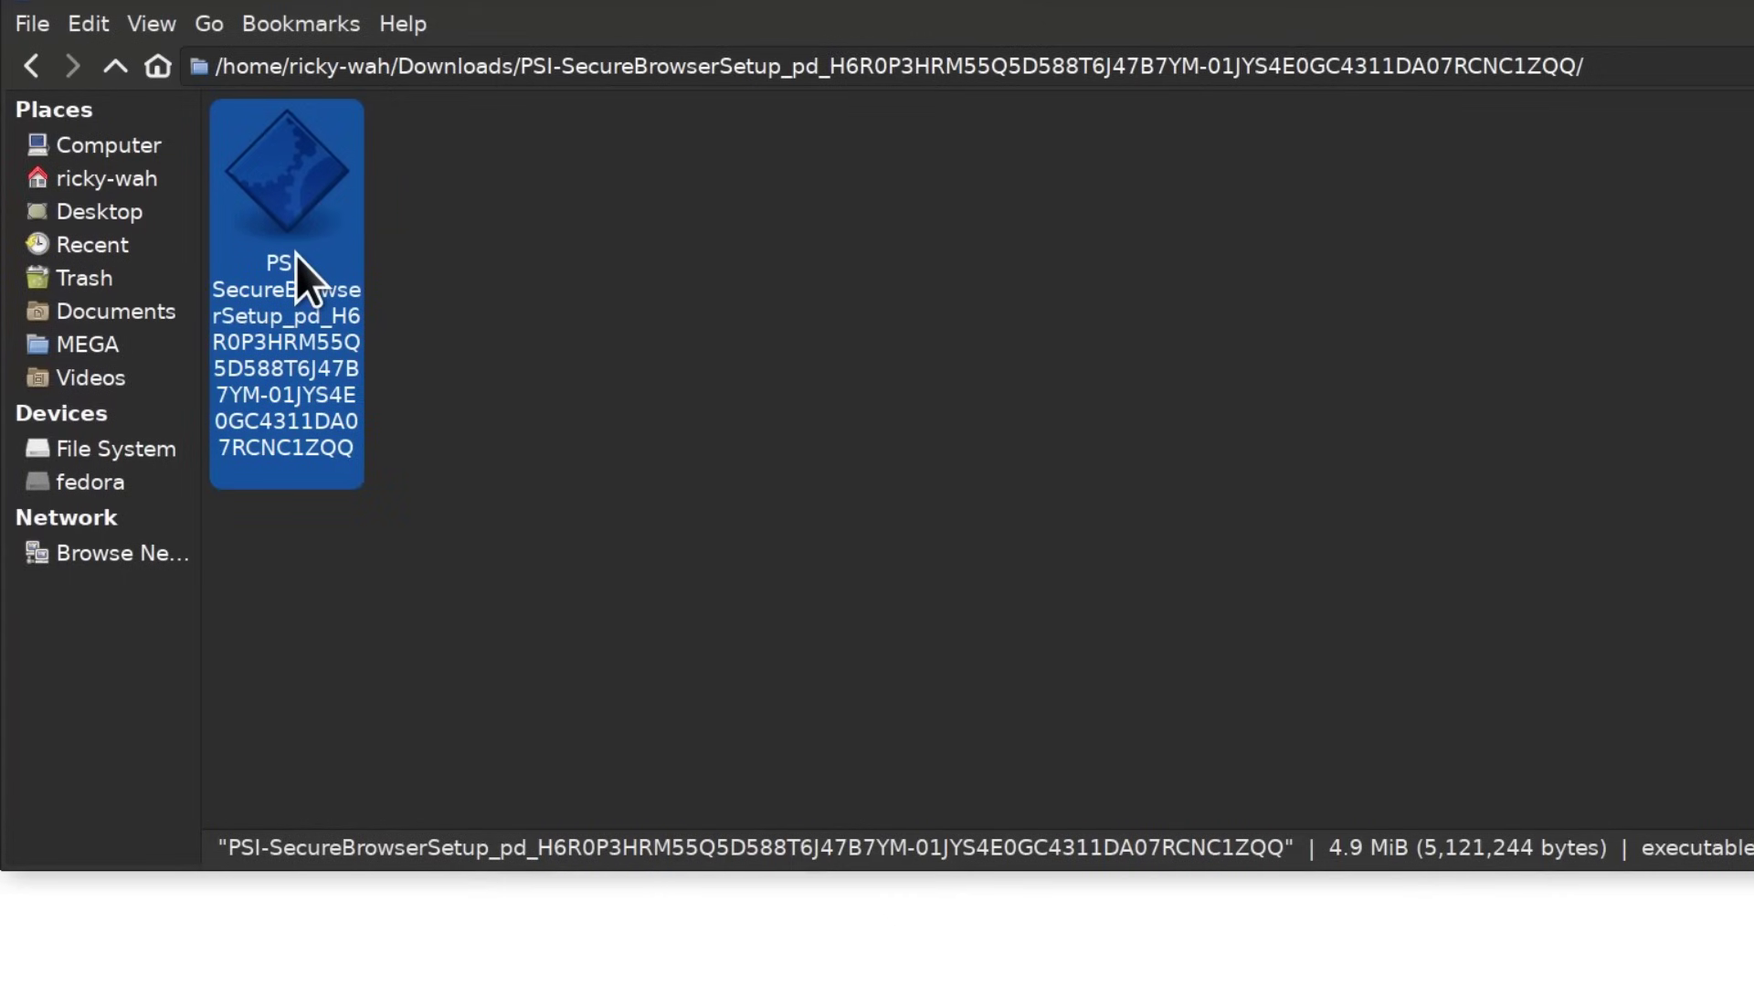
click(559, 340)
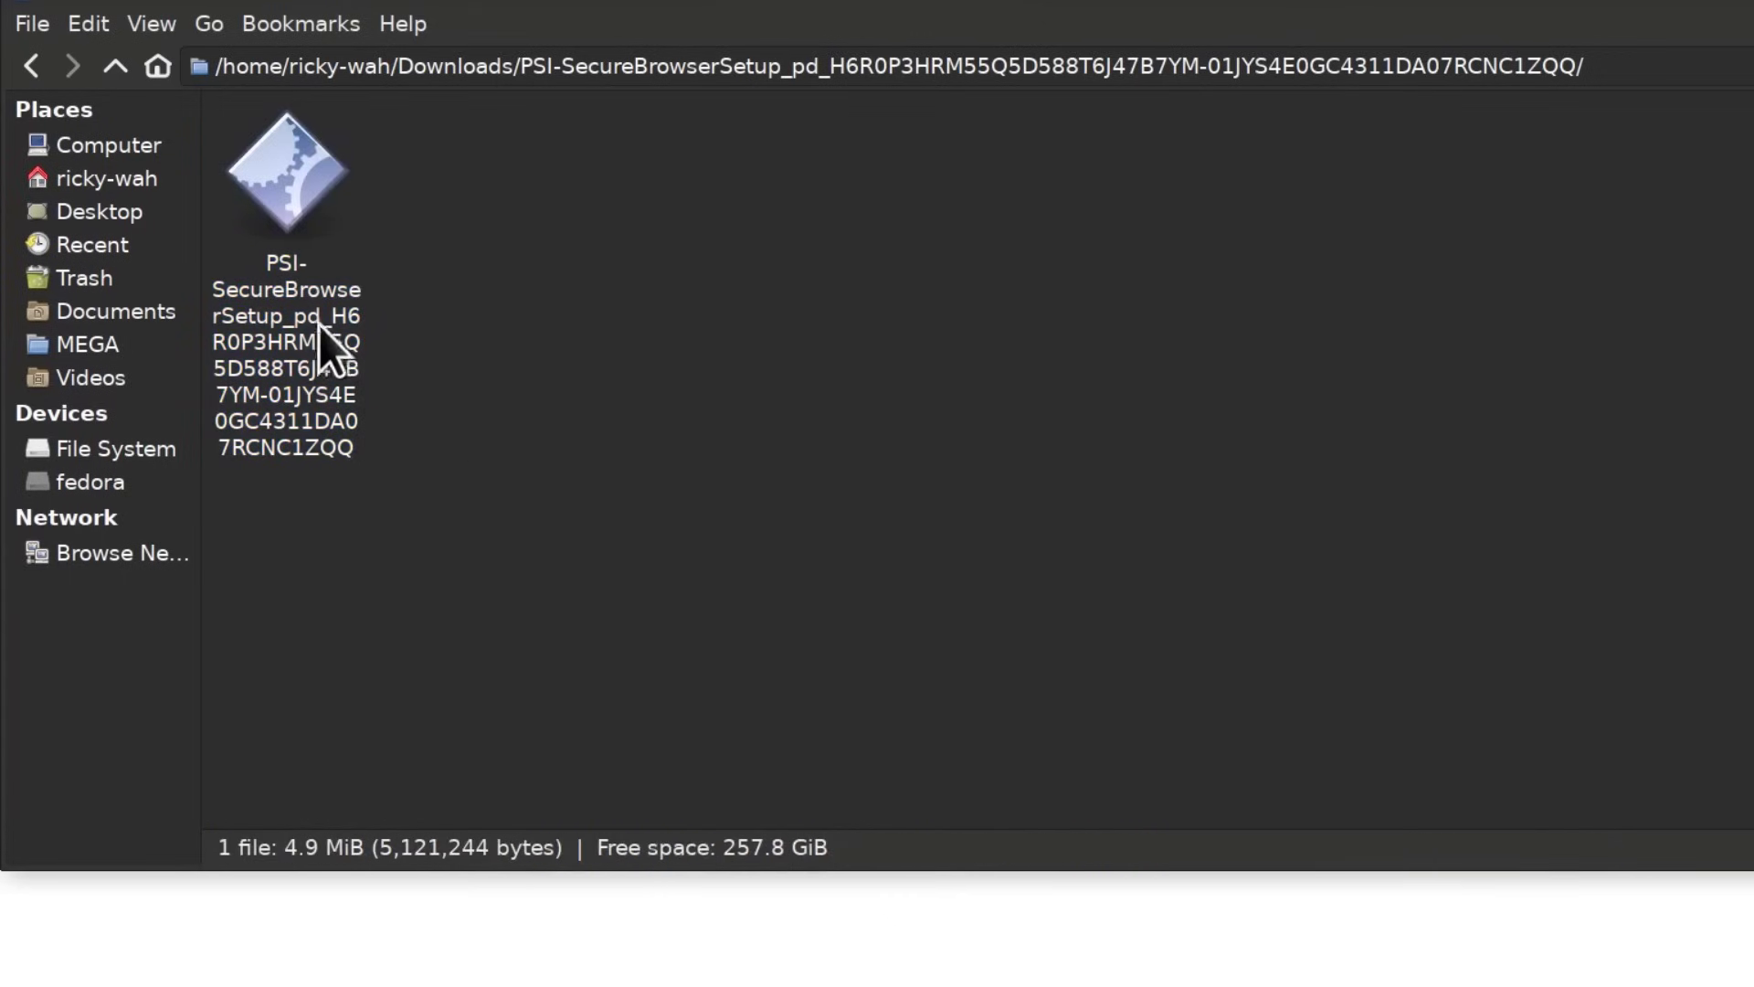
Step: Run the setup executable, accept the licence agreement and let PSI Secure Browser install
double_click(296, 202)
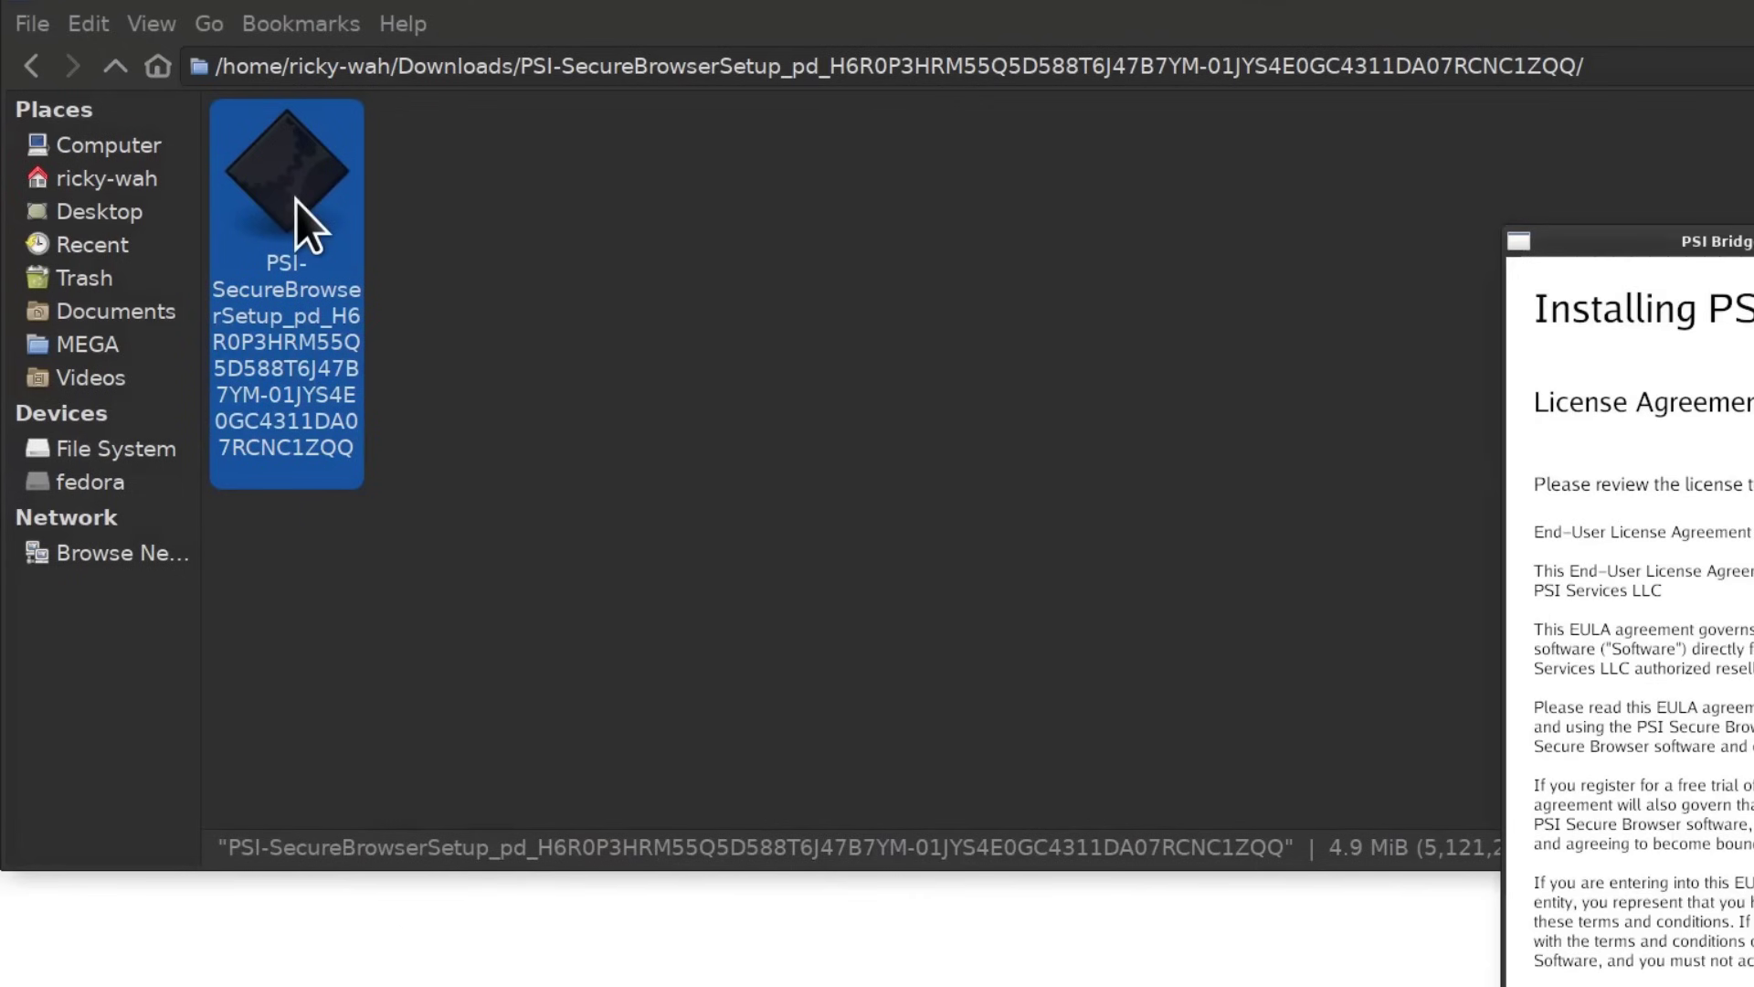
drag(1685, 241, 797, 107)
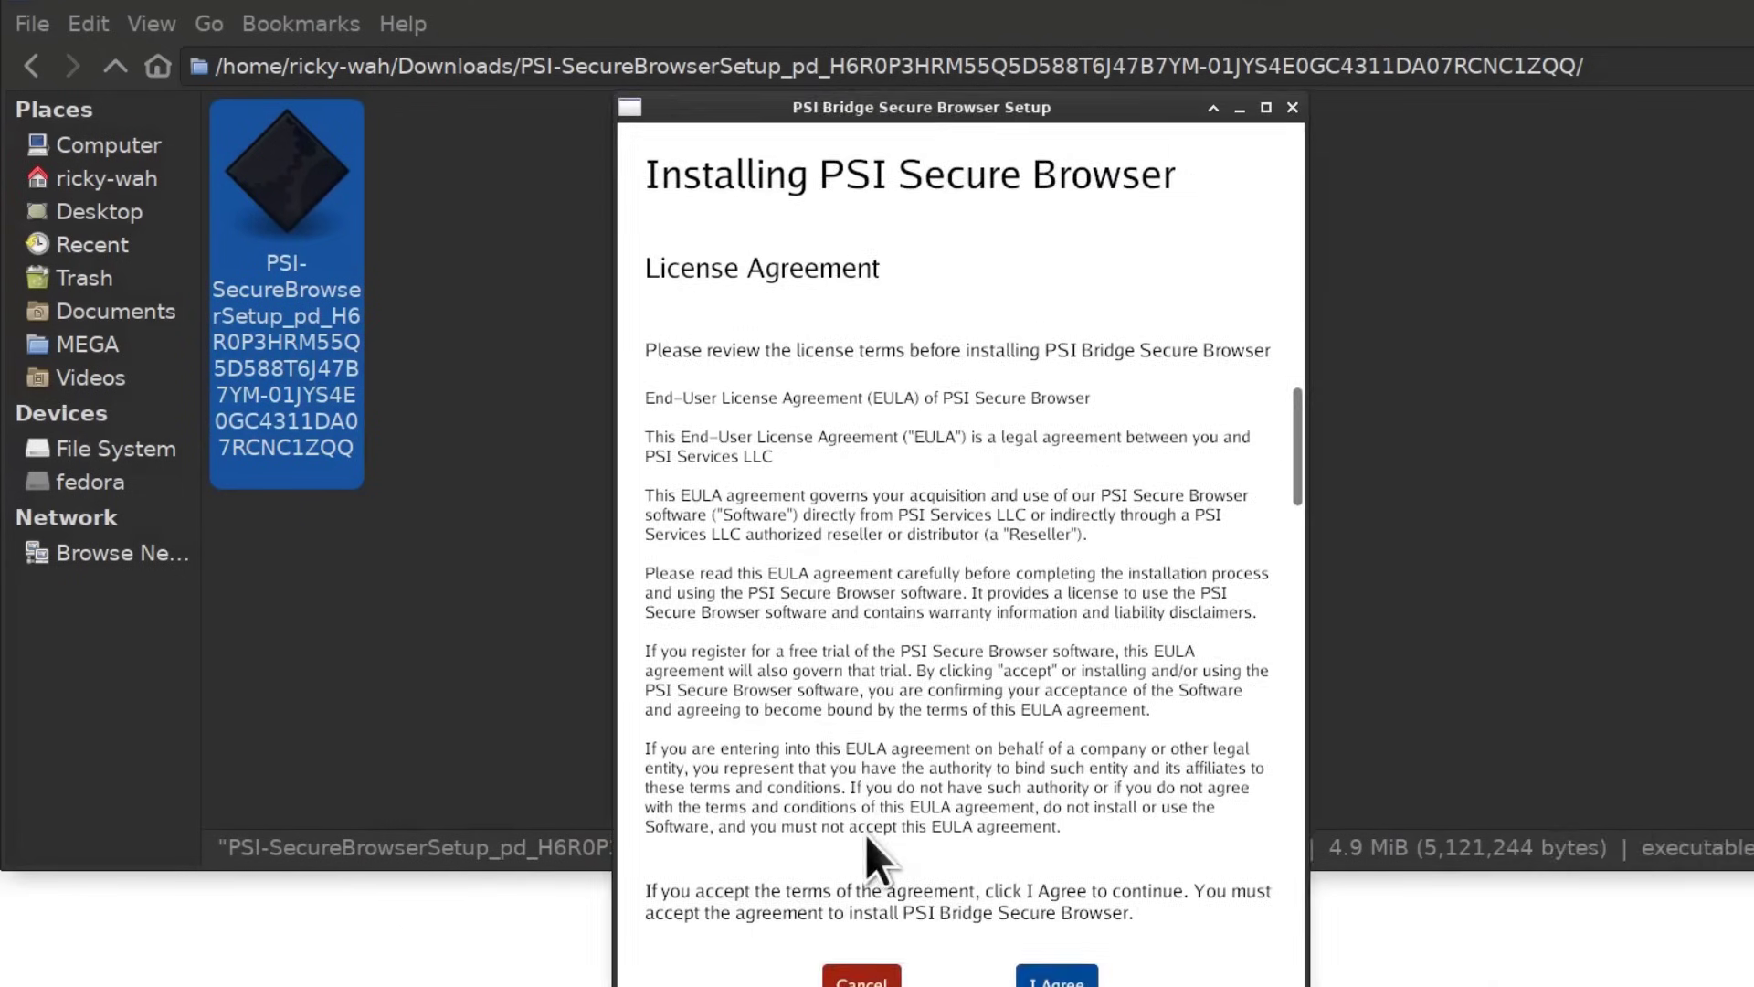
click(1057, 978)
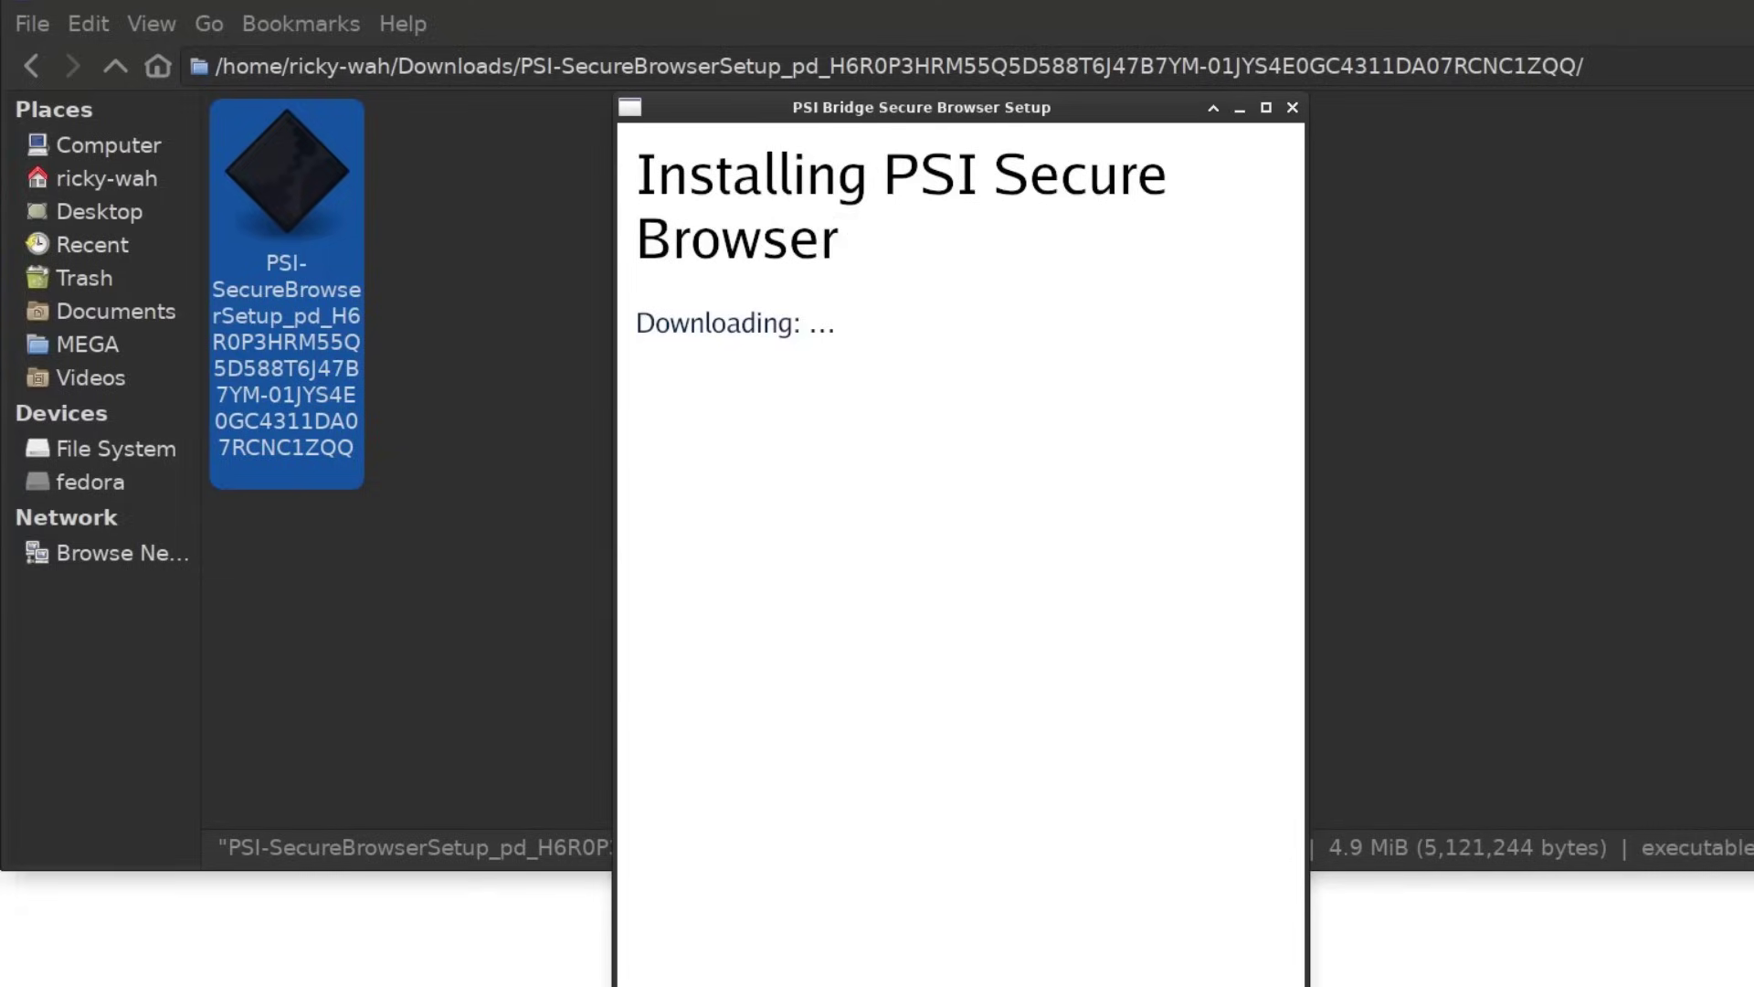
key(alt+Tab)
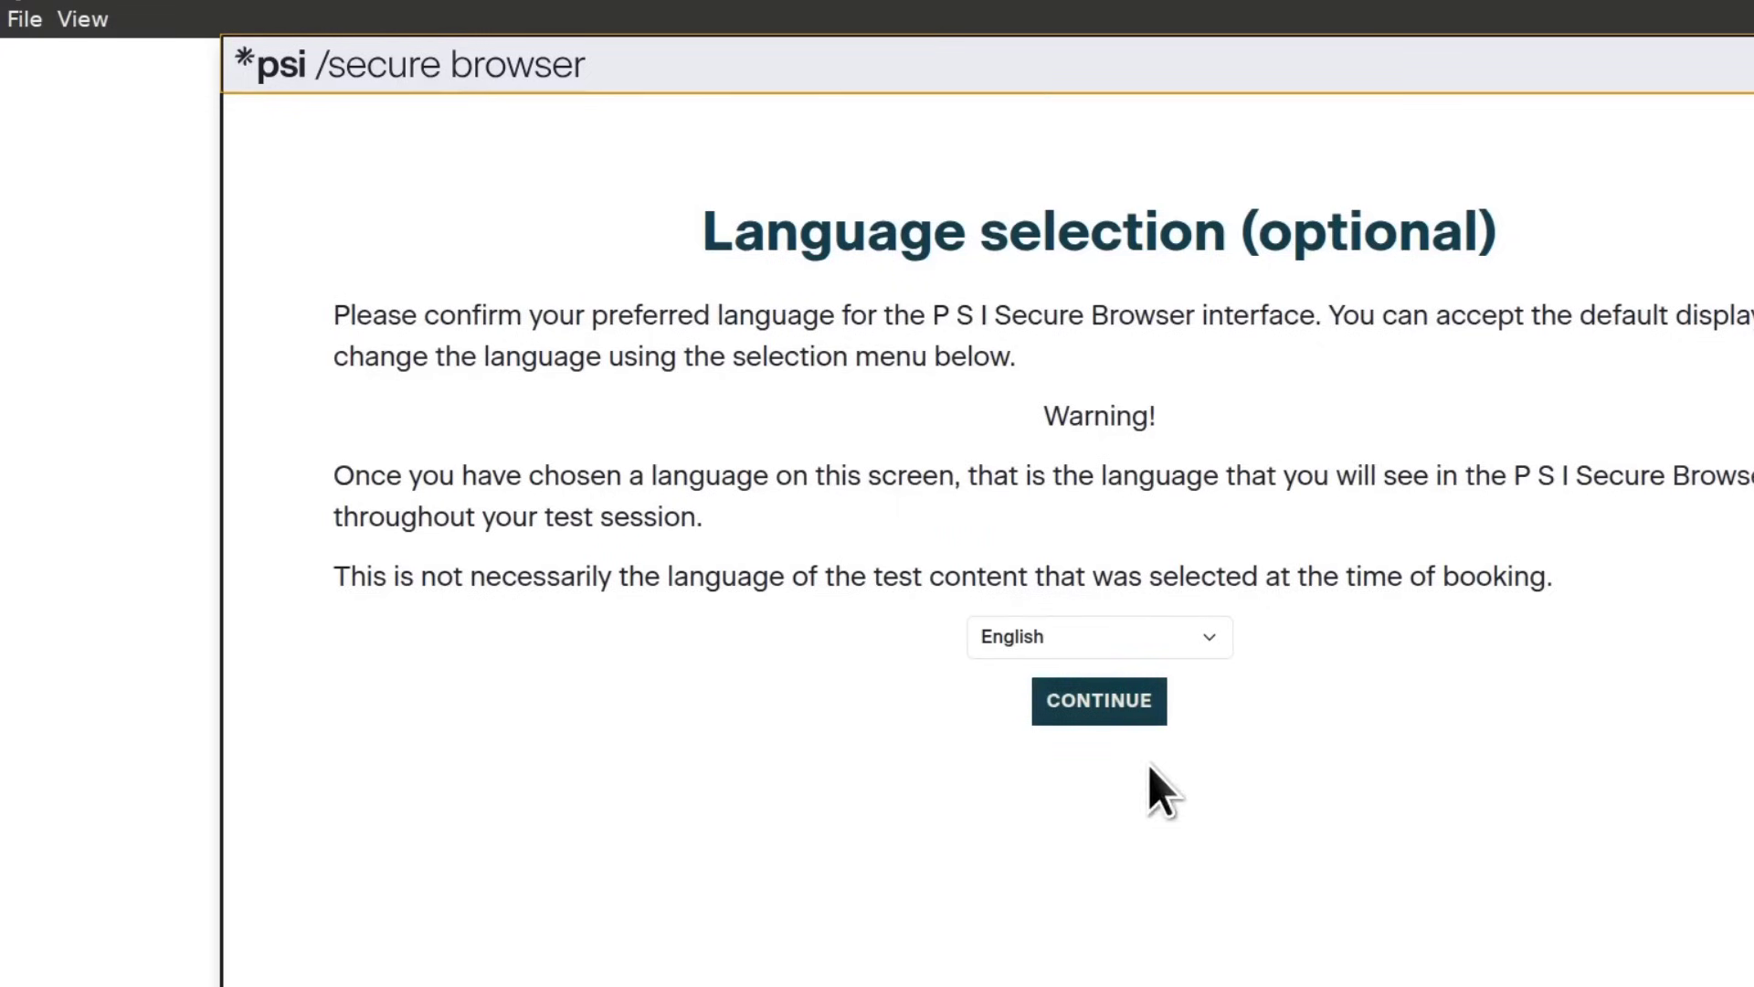
Step: Keep English, choose the Brio 300 camera and Brio 300 Mono microphone, and pass the mic test
click(1109, 701)
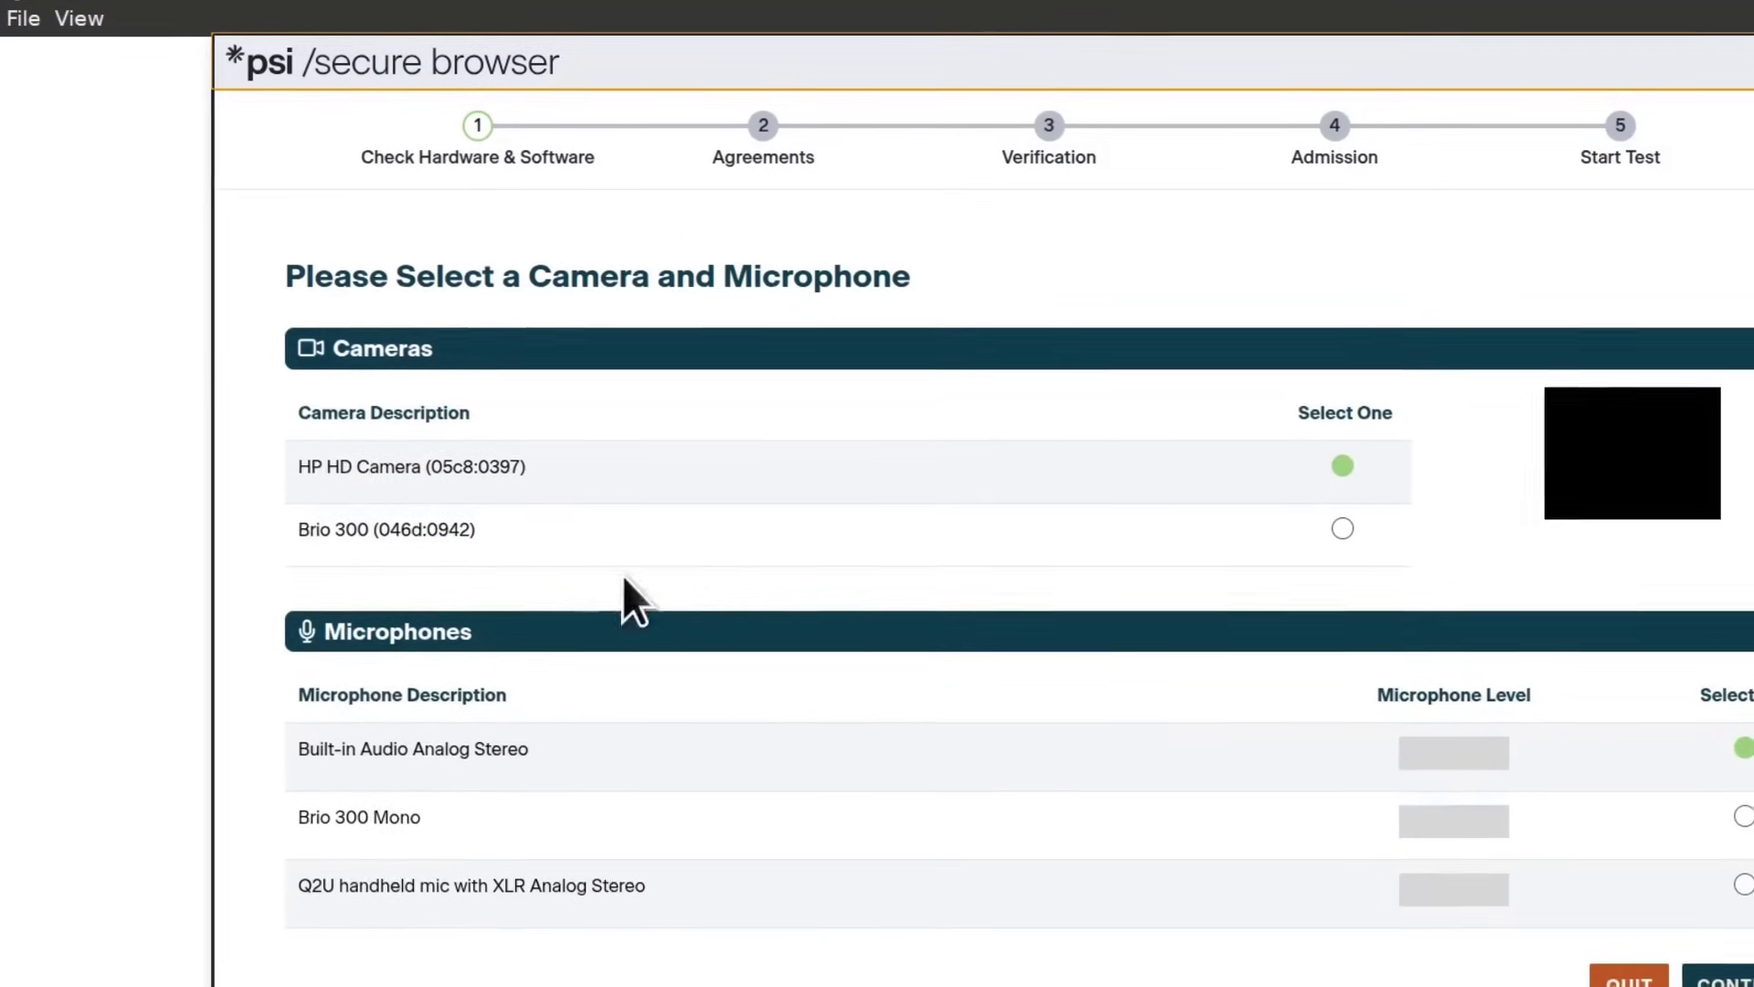
click(1296, 509)
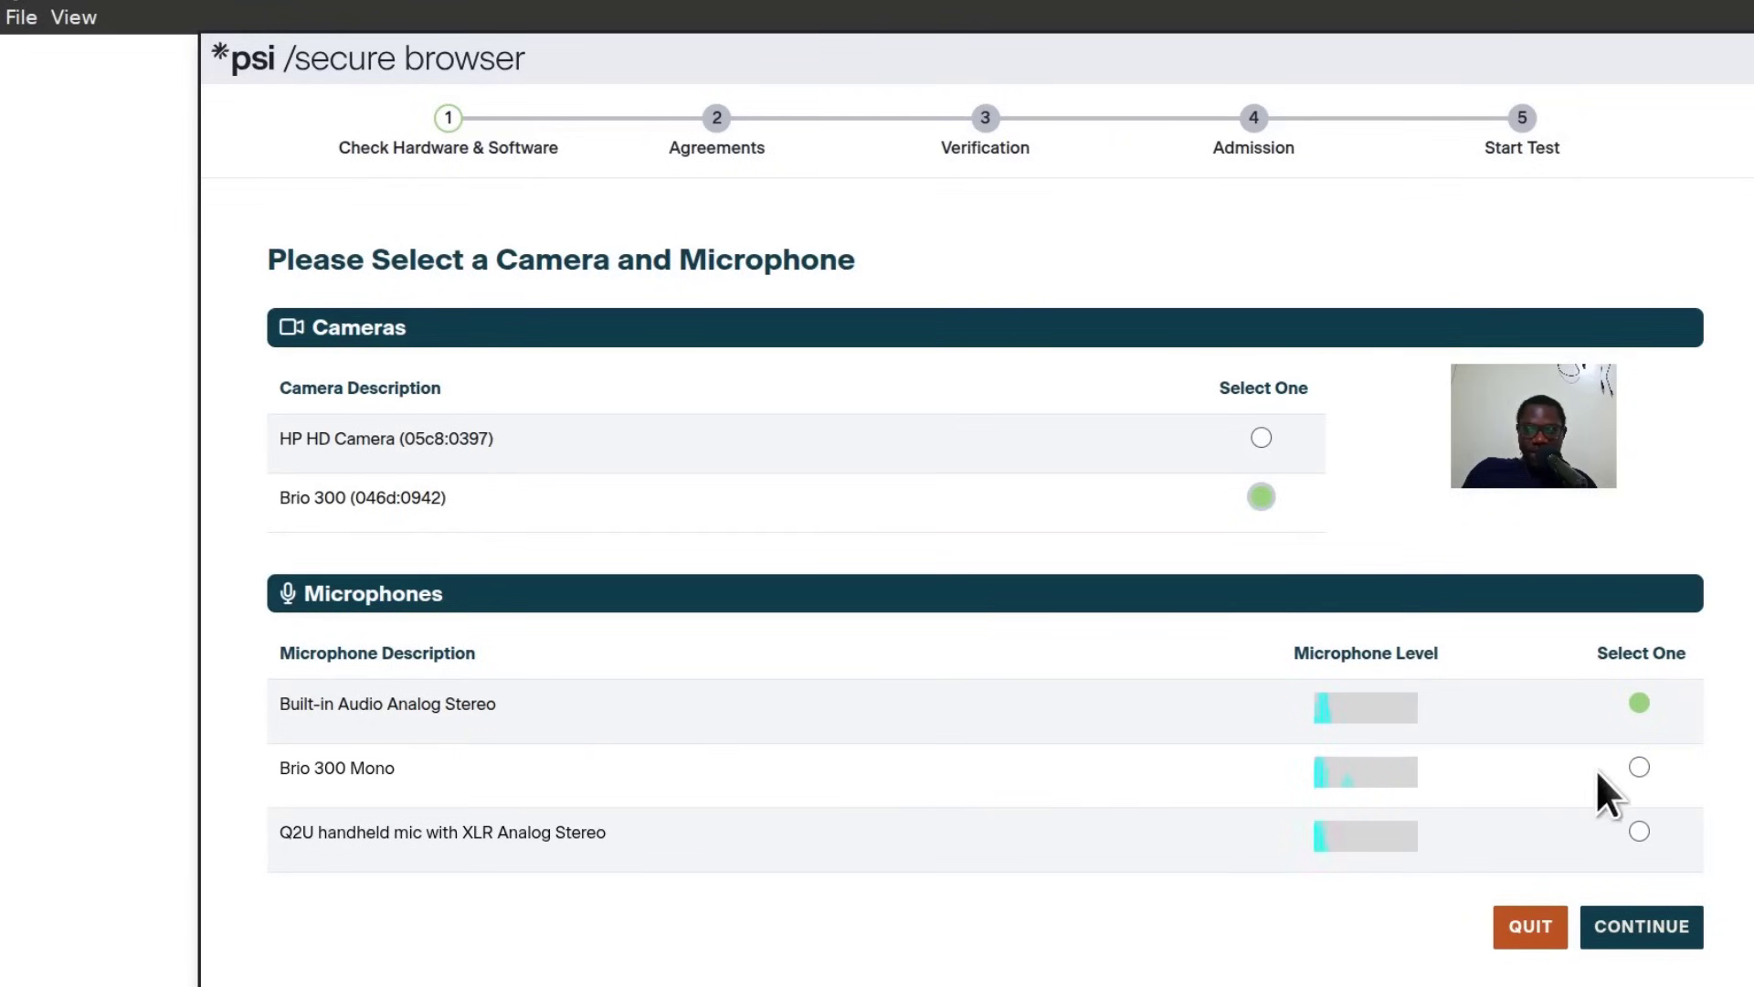
click(1640, 767)
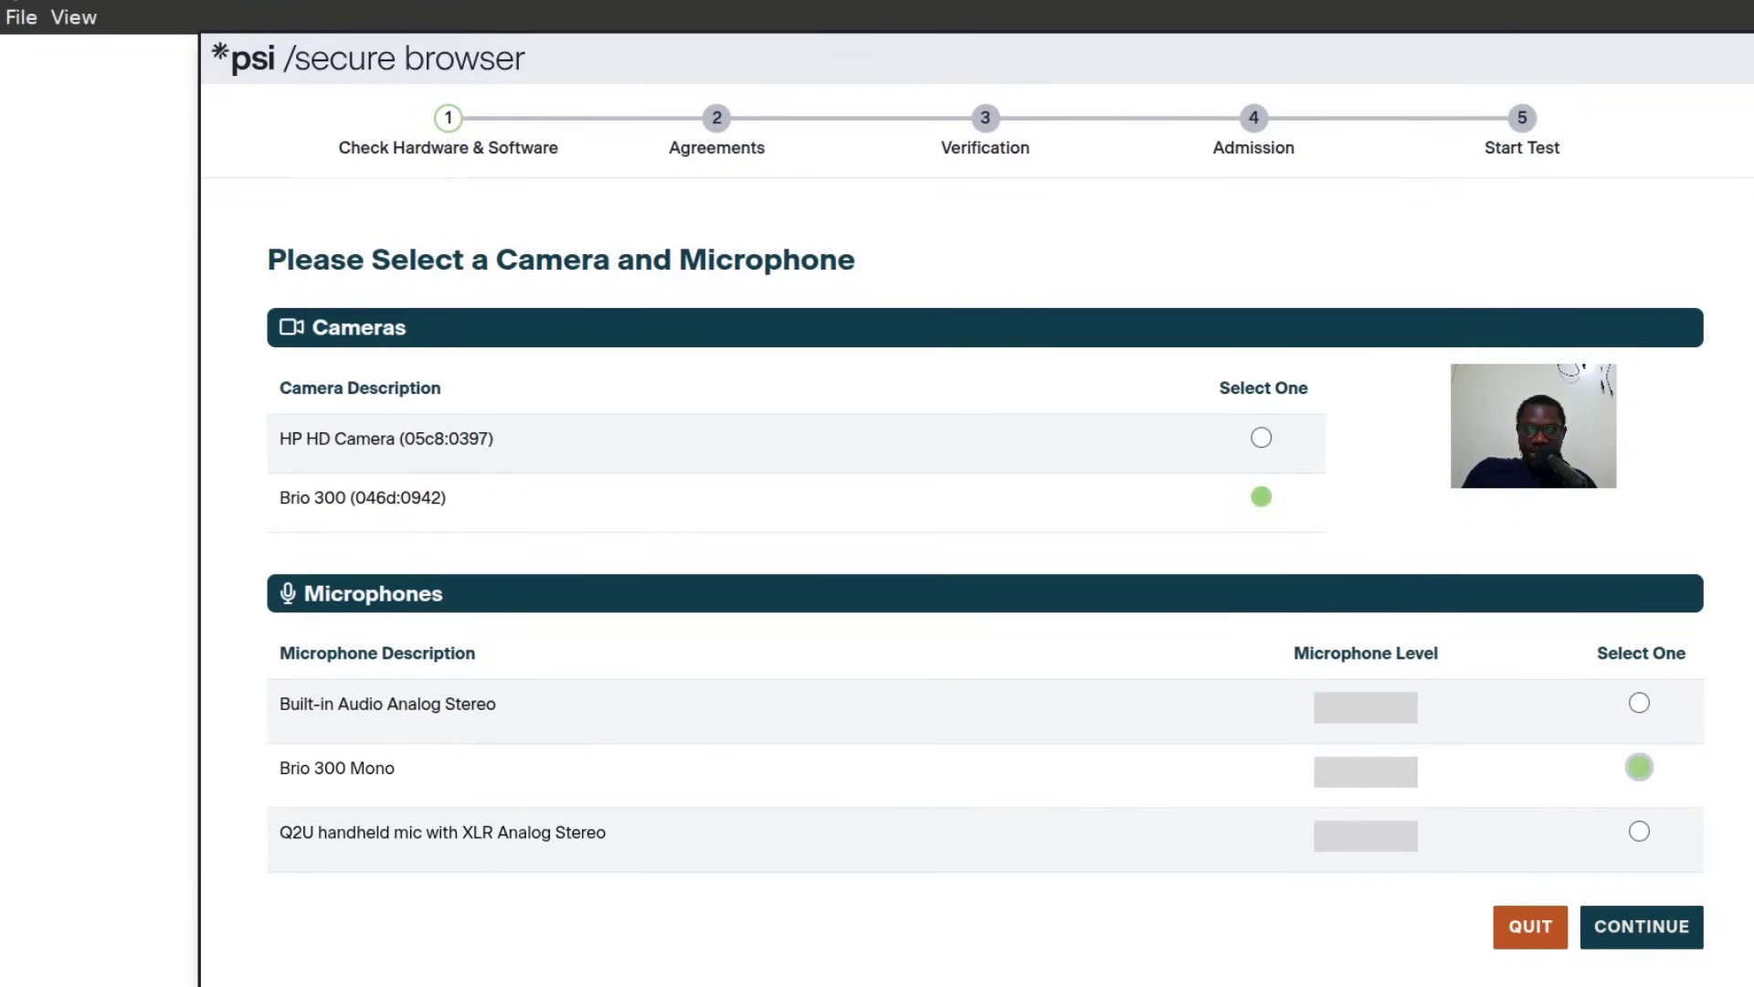
click(1656, 922)
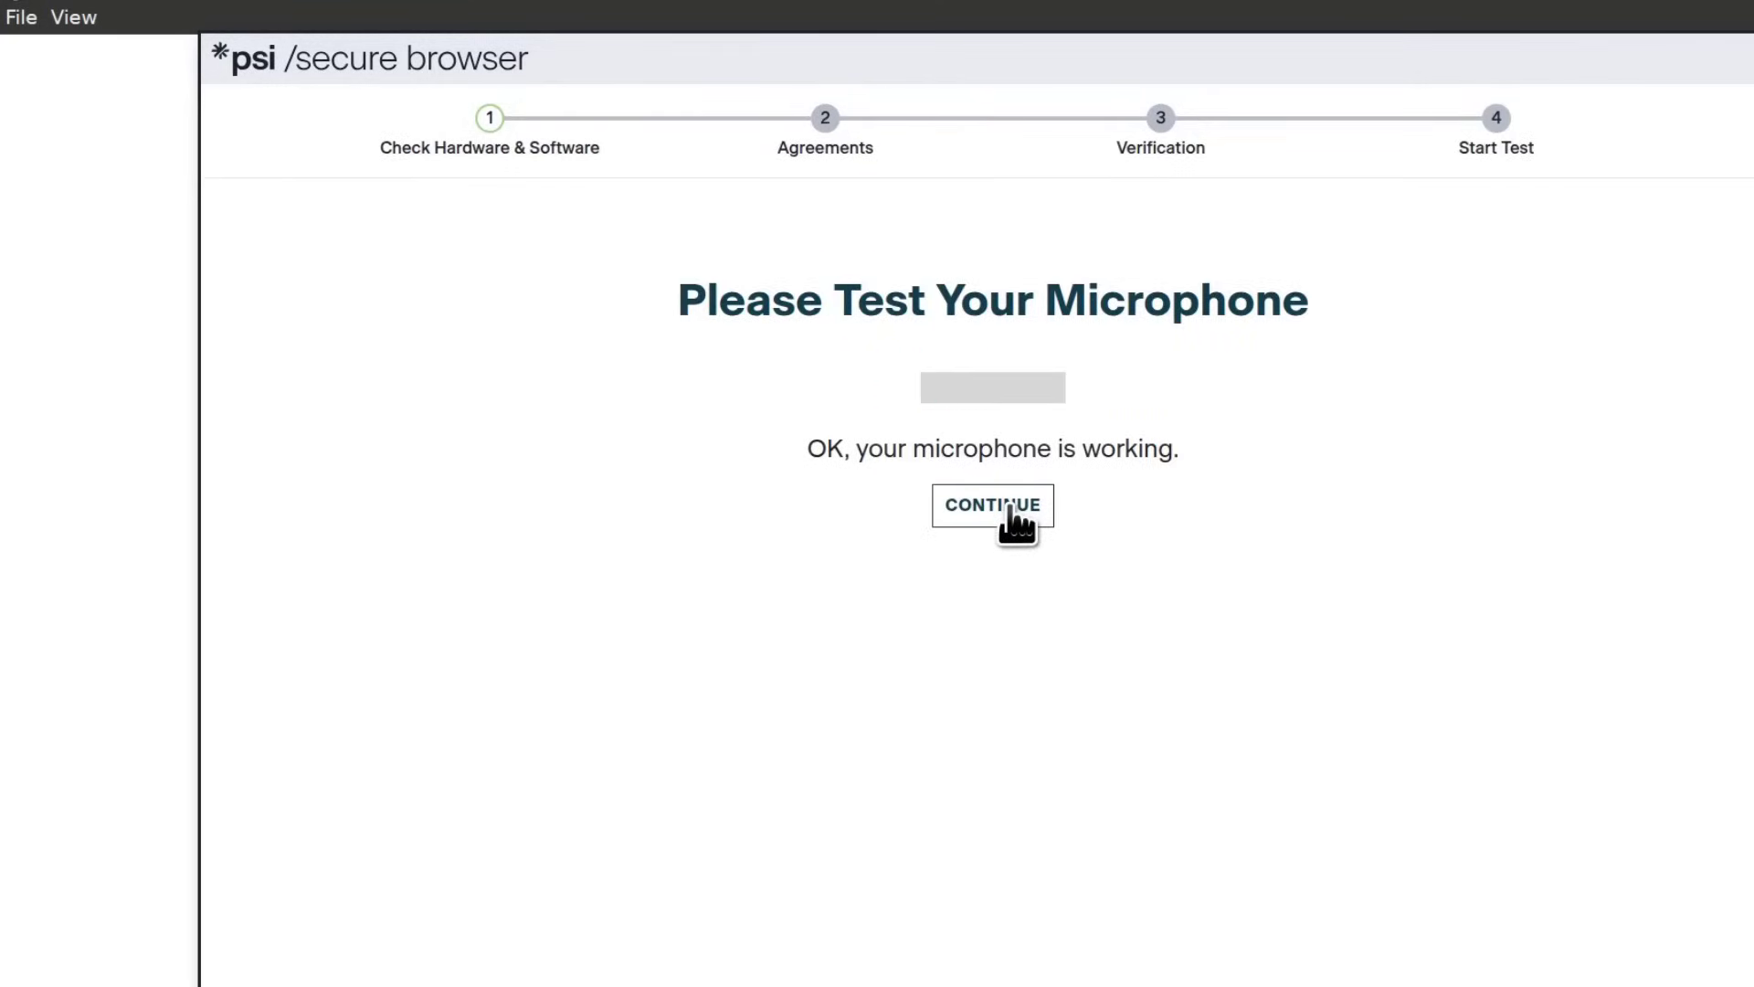
click(1014, 516)
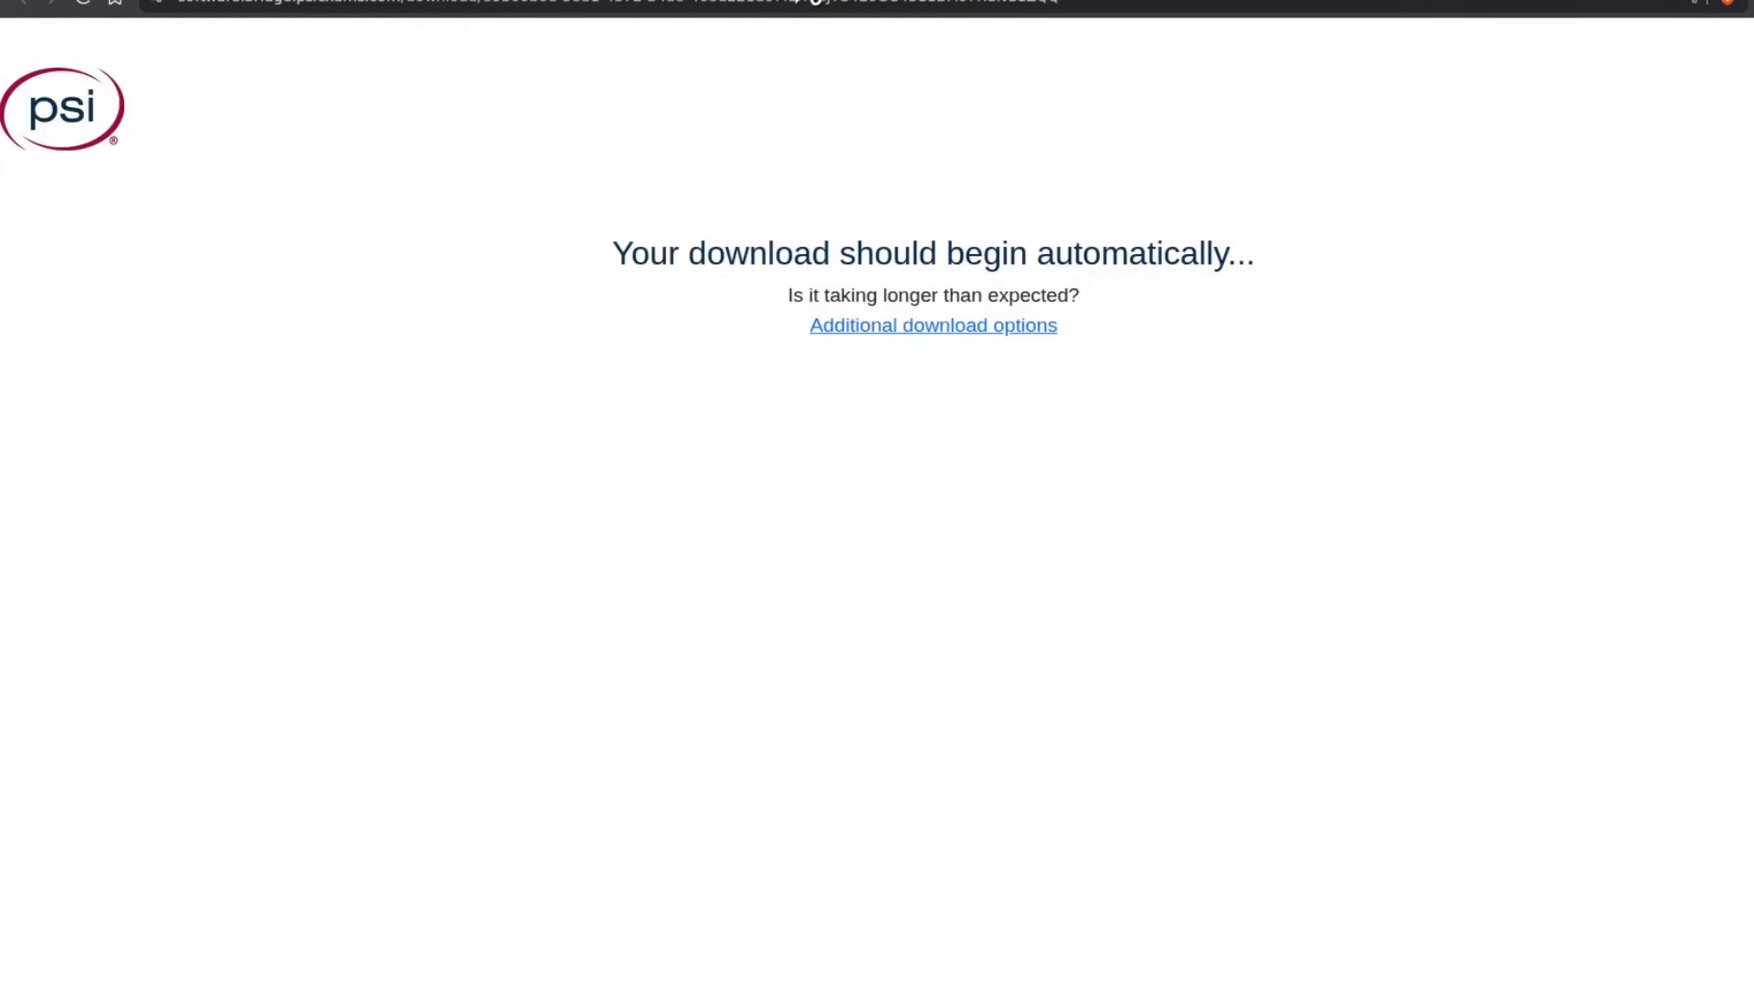
Step: Close Brave with all its tabs and rerun the prohibited-program security check
key(ctrl+shift+w)
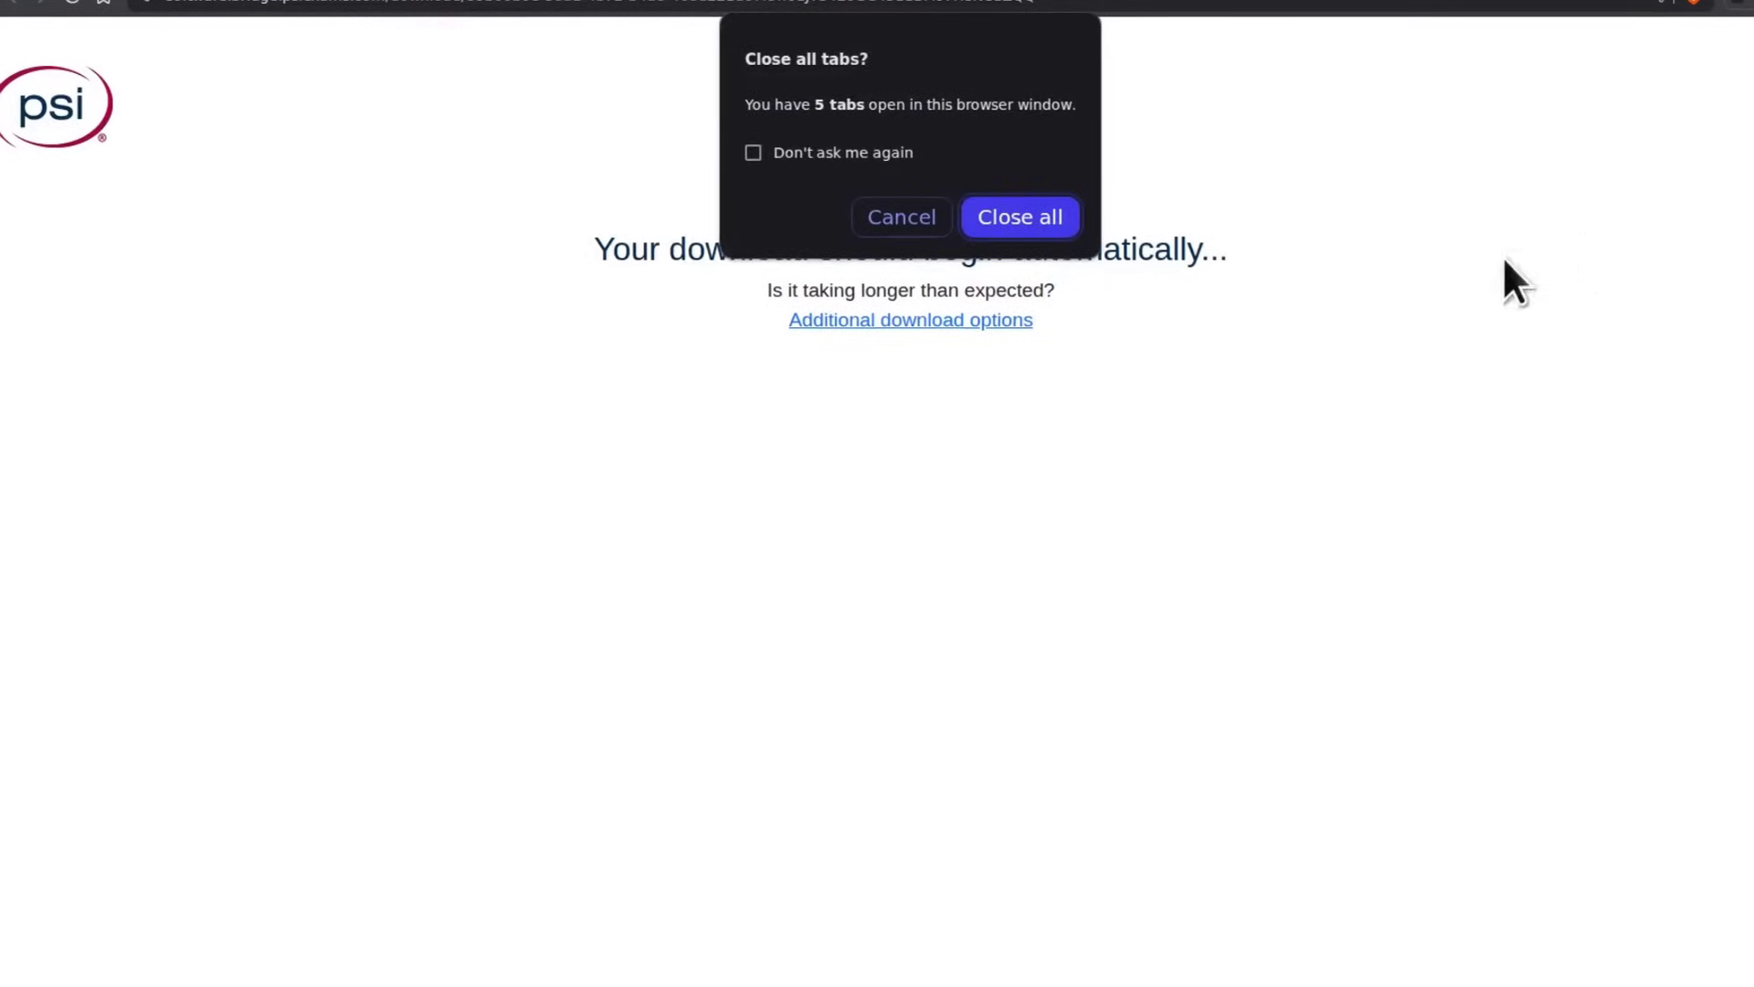
click(1014, 222)
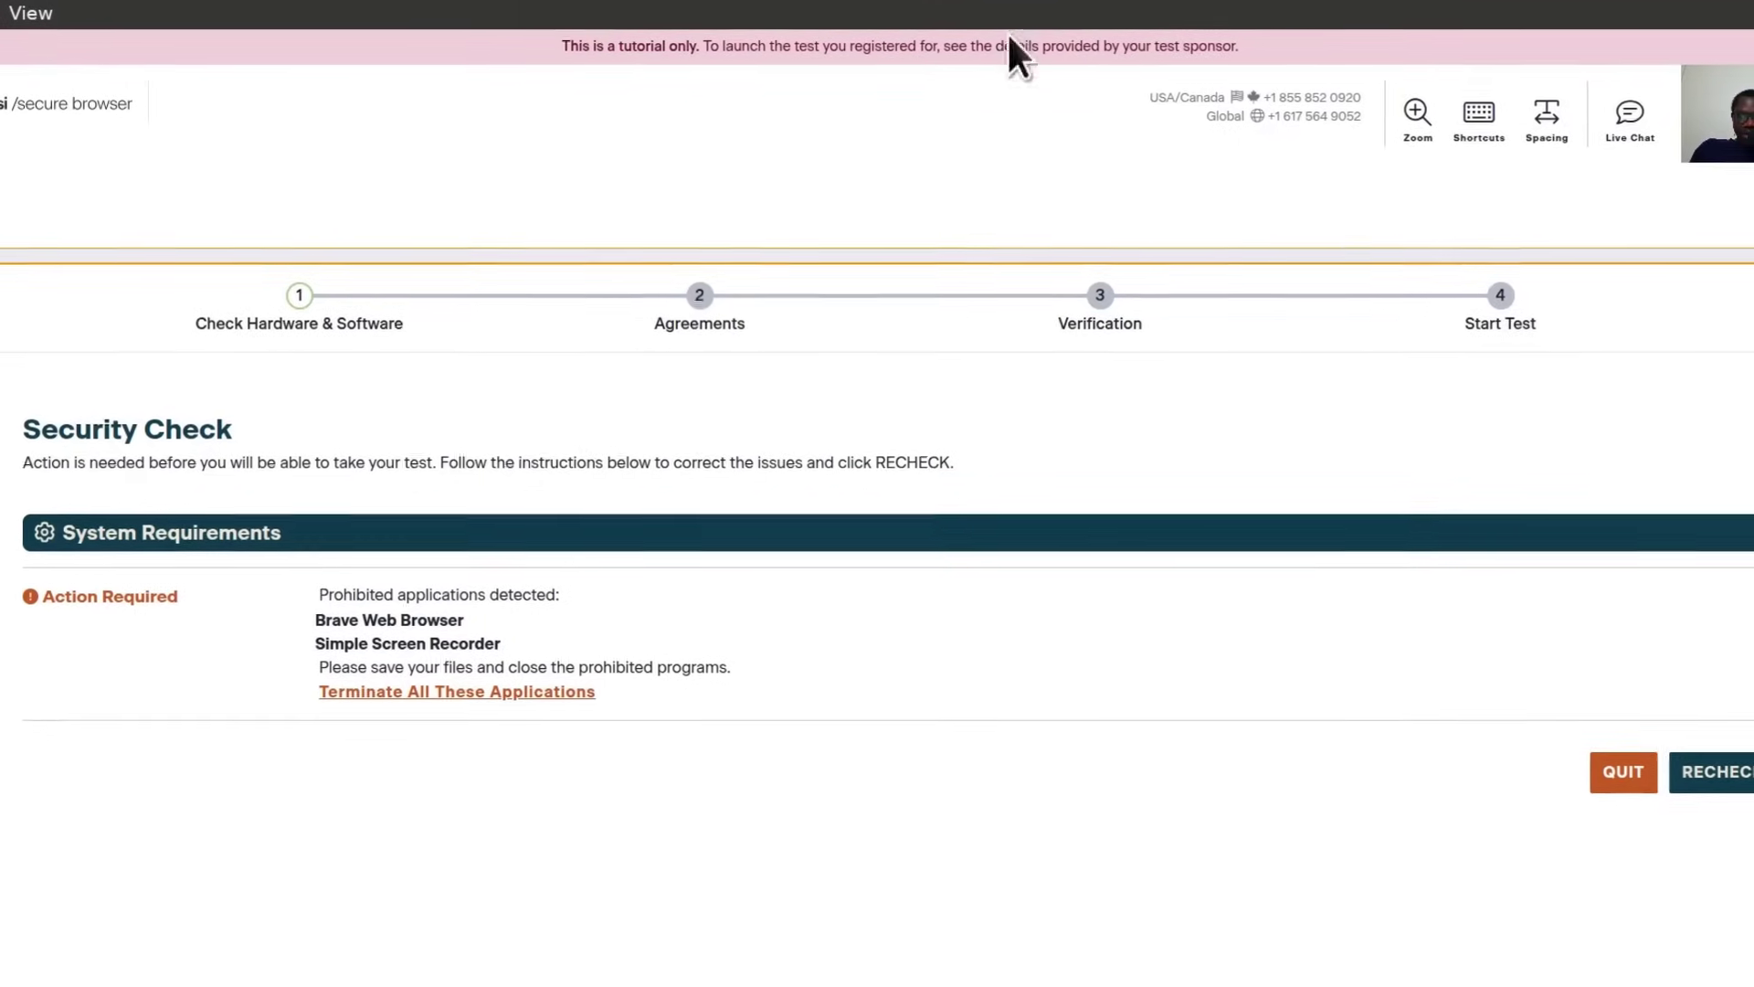
click(1692, 763)
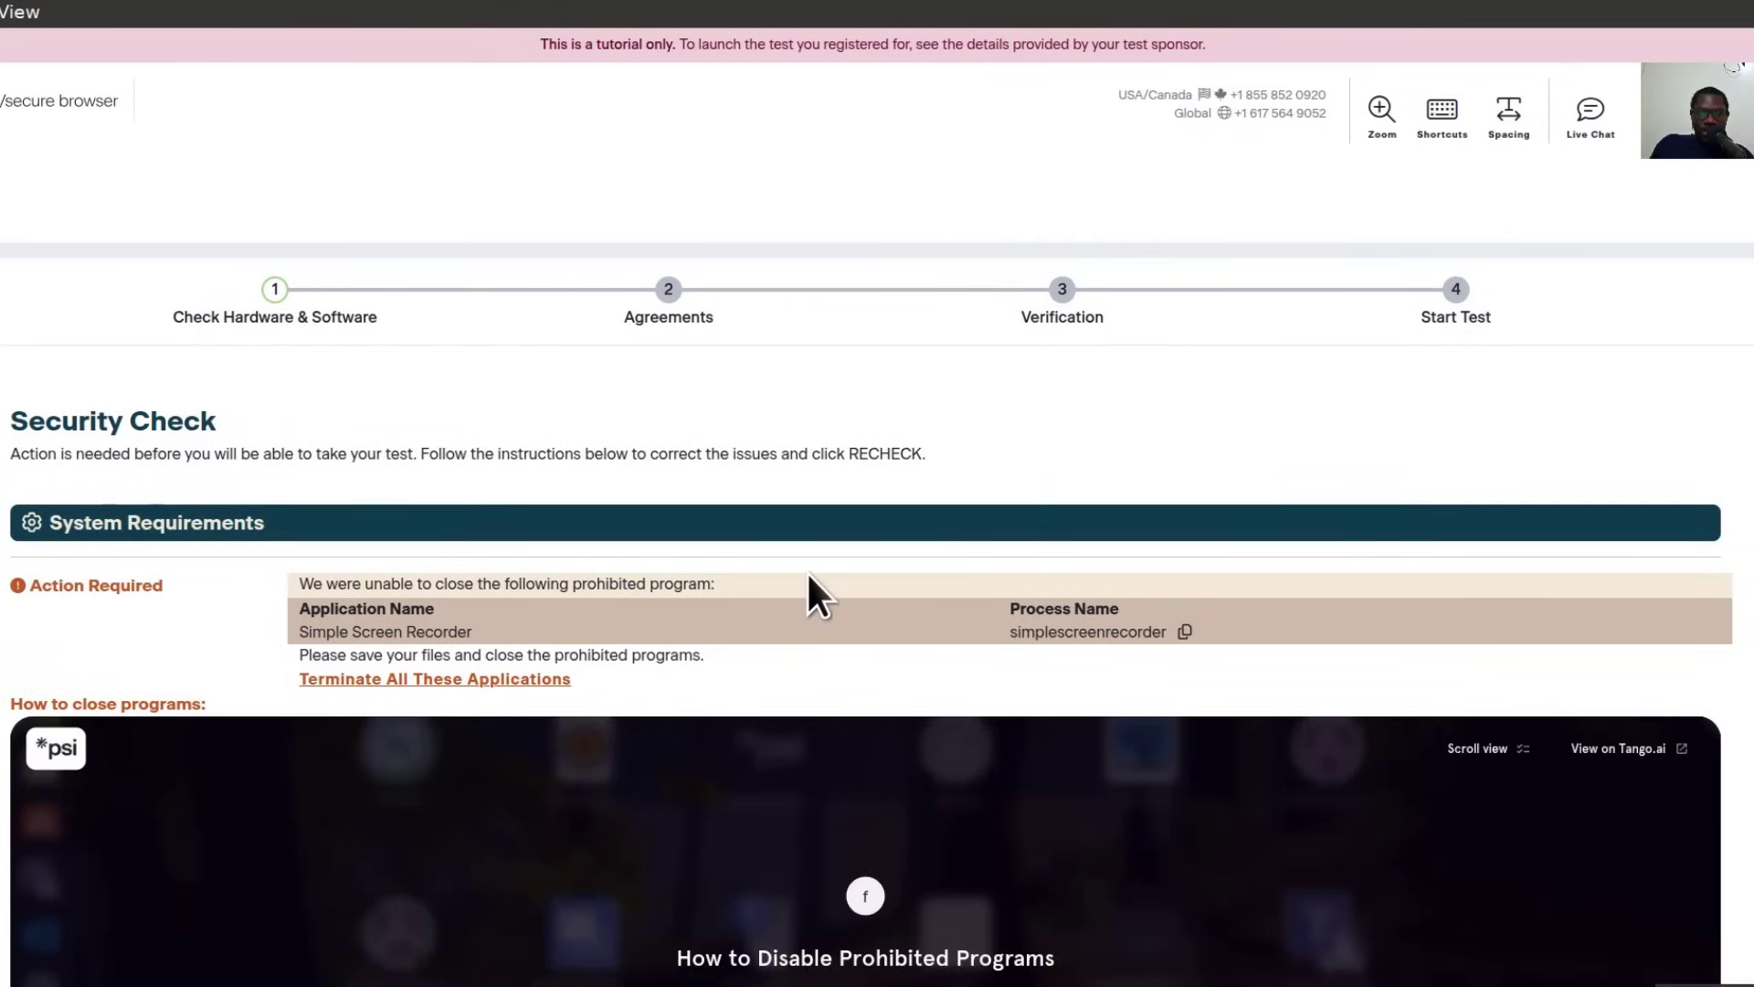
Step: Quit the secure browser tutorial with Simple Screen Recorder still flagged
scroll(807, 572, down, 5)
scroll(694, 599, up, 3)
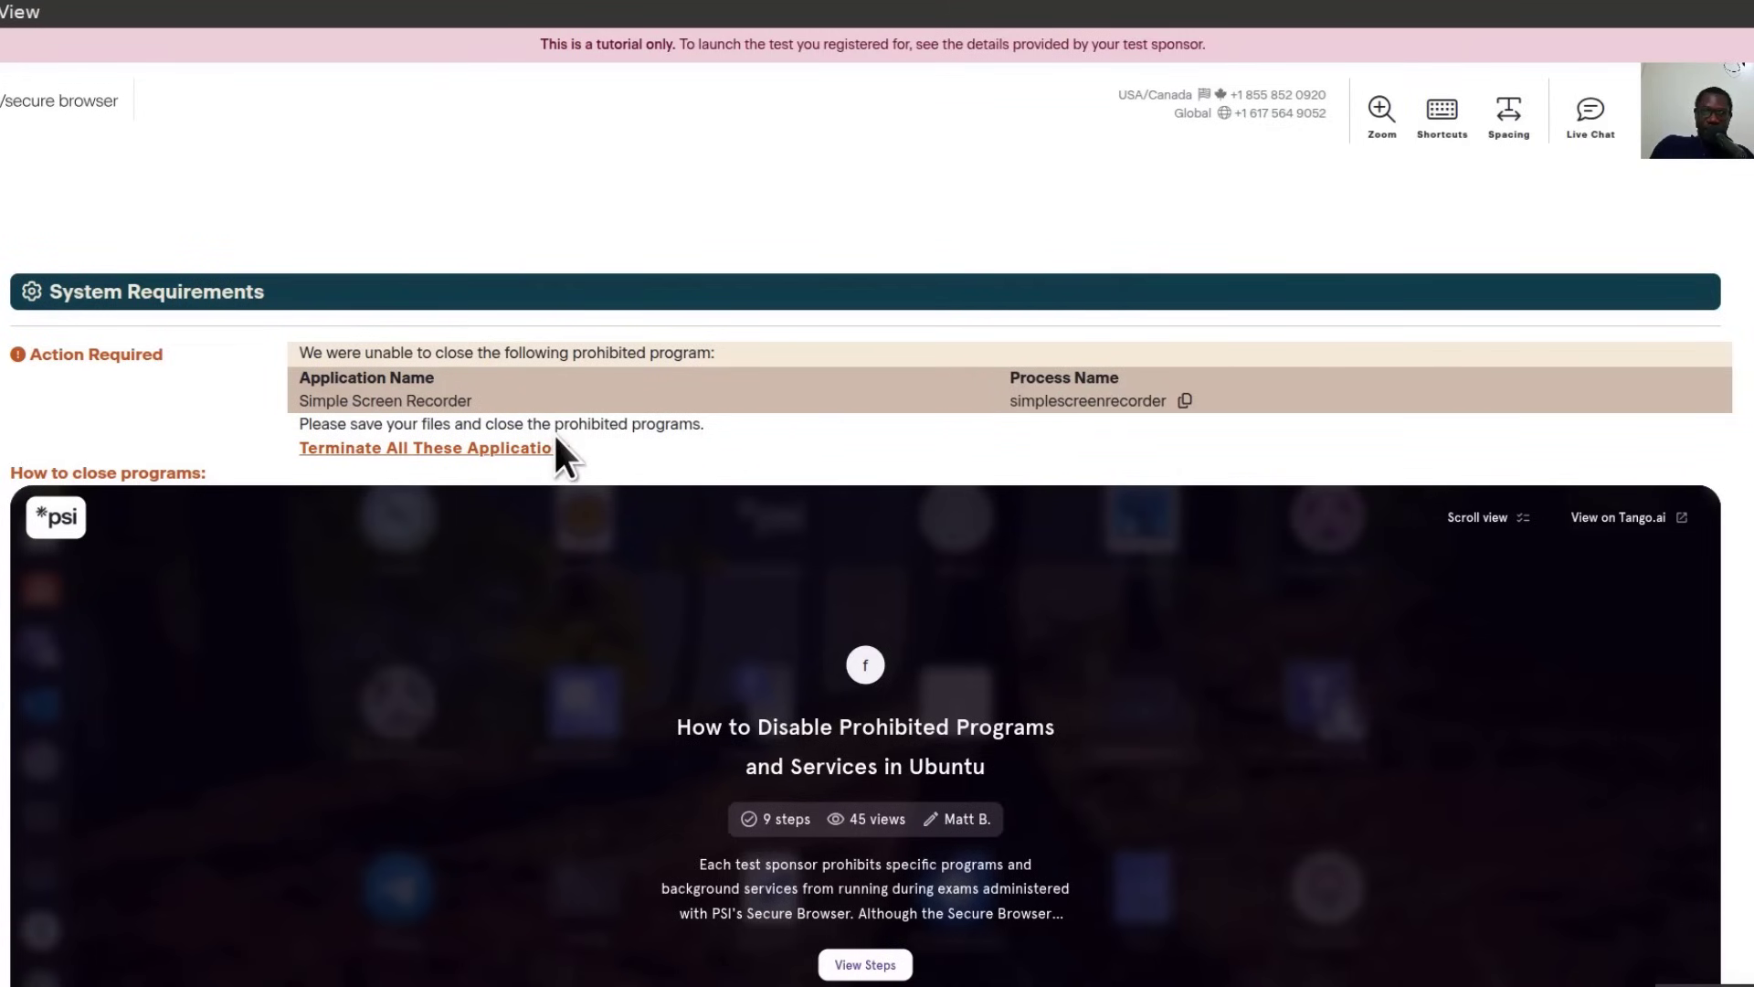
scroll(857, 439, down, 3)
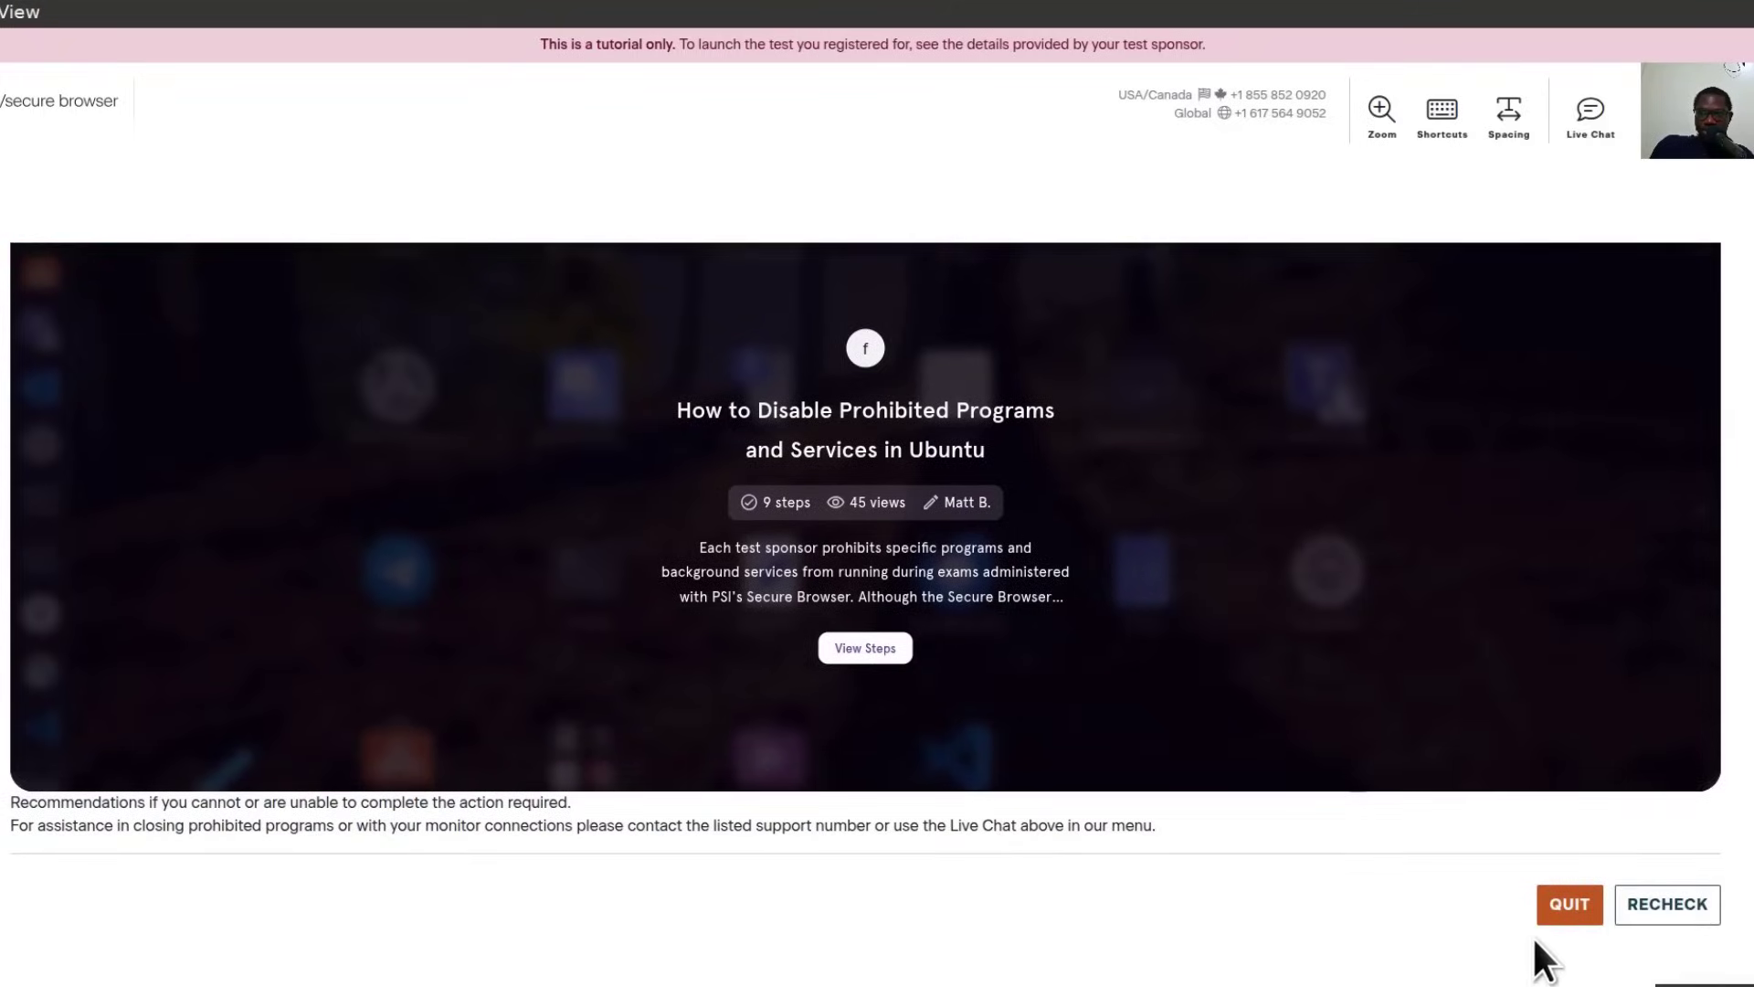
click(1571, 904)
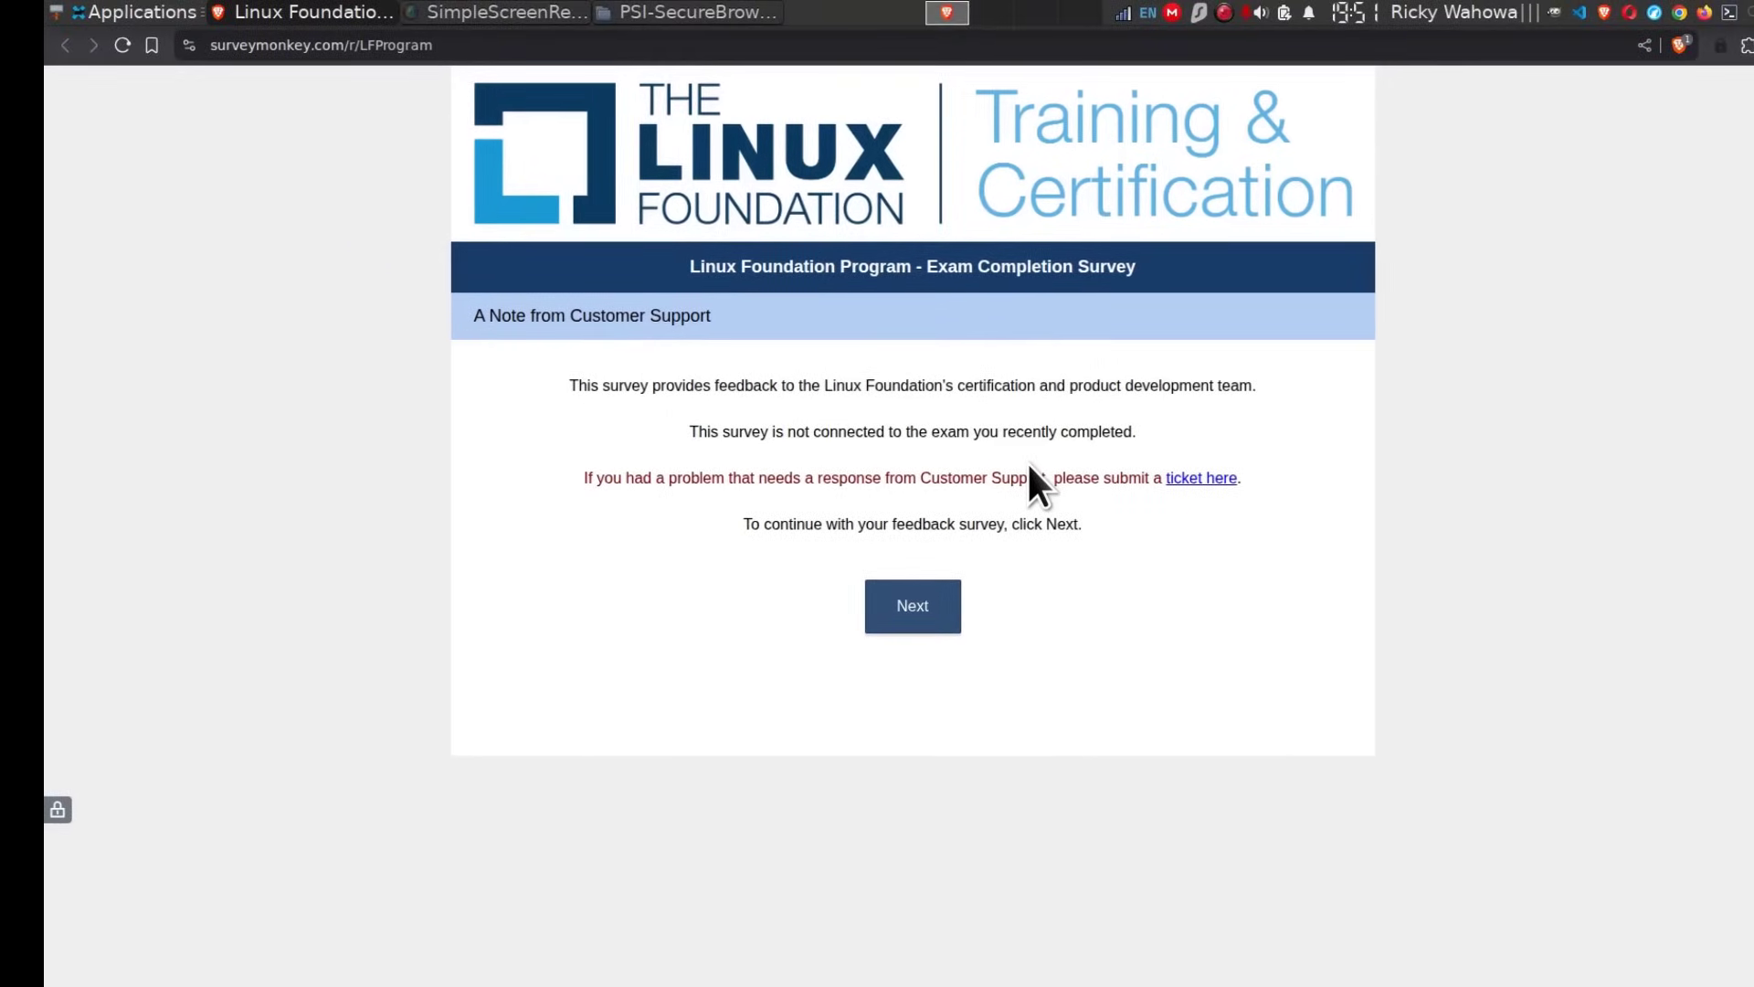
Step: Launch Secure Browser for Linux from Applications > Education
click(146, 15)
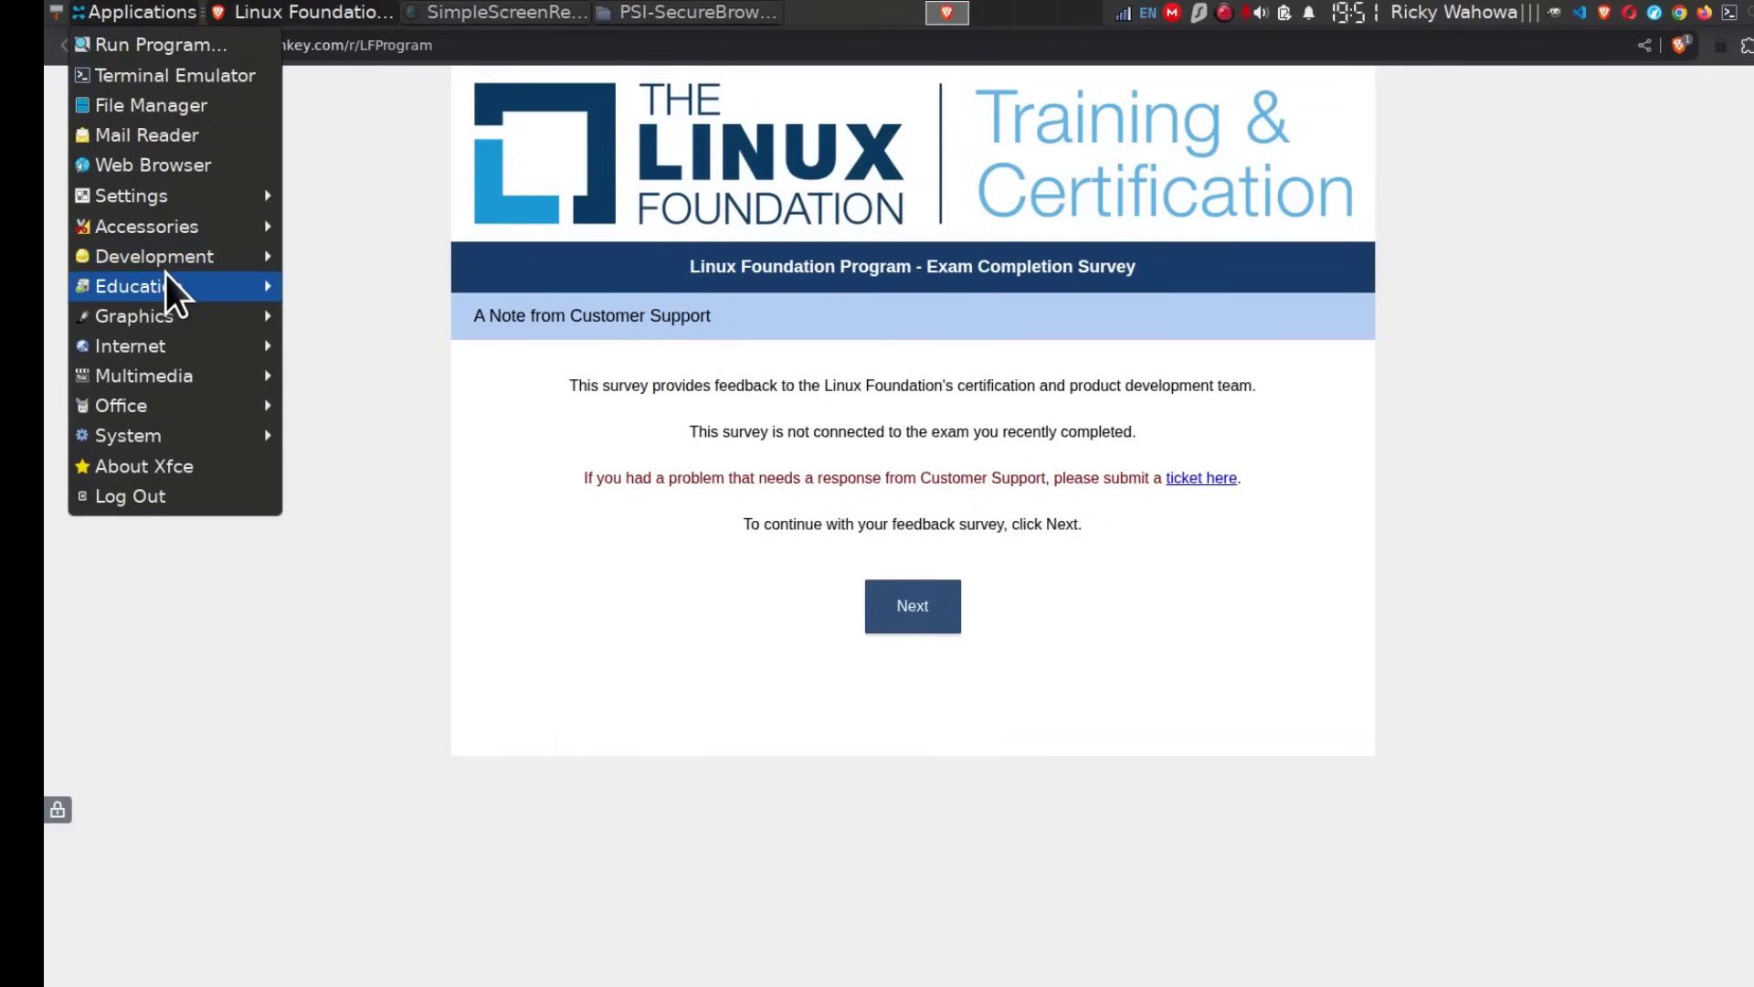
mouse_move(166, 274)
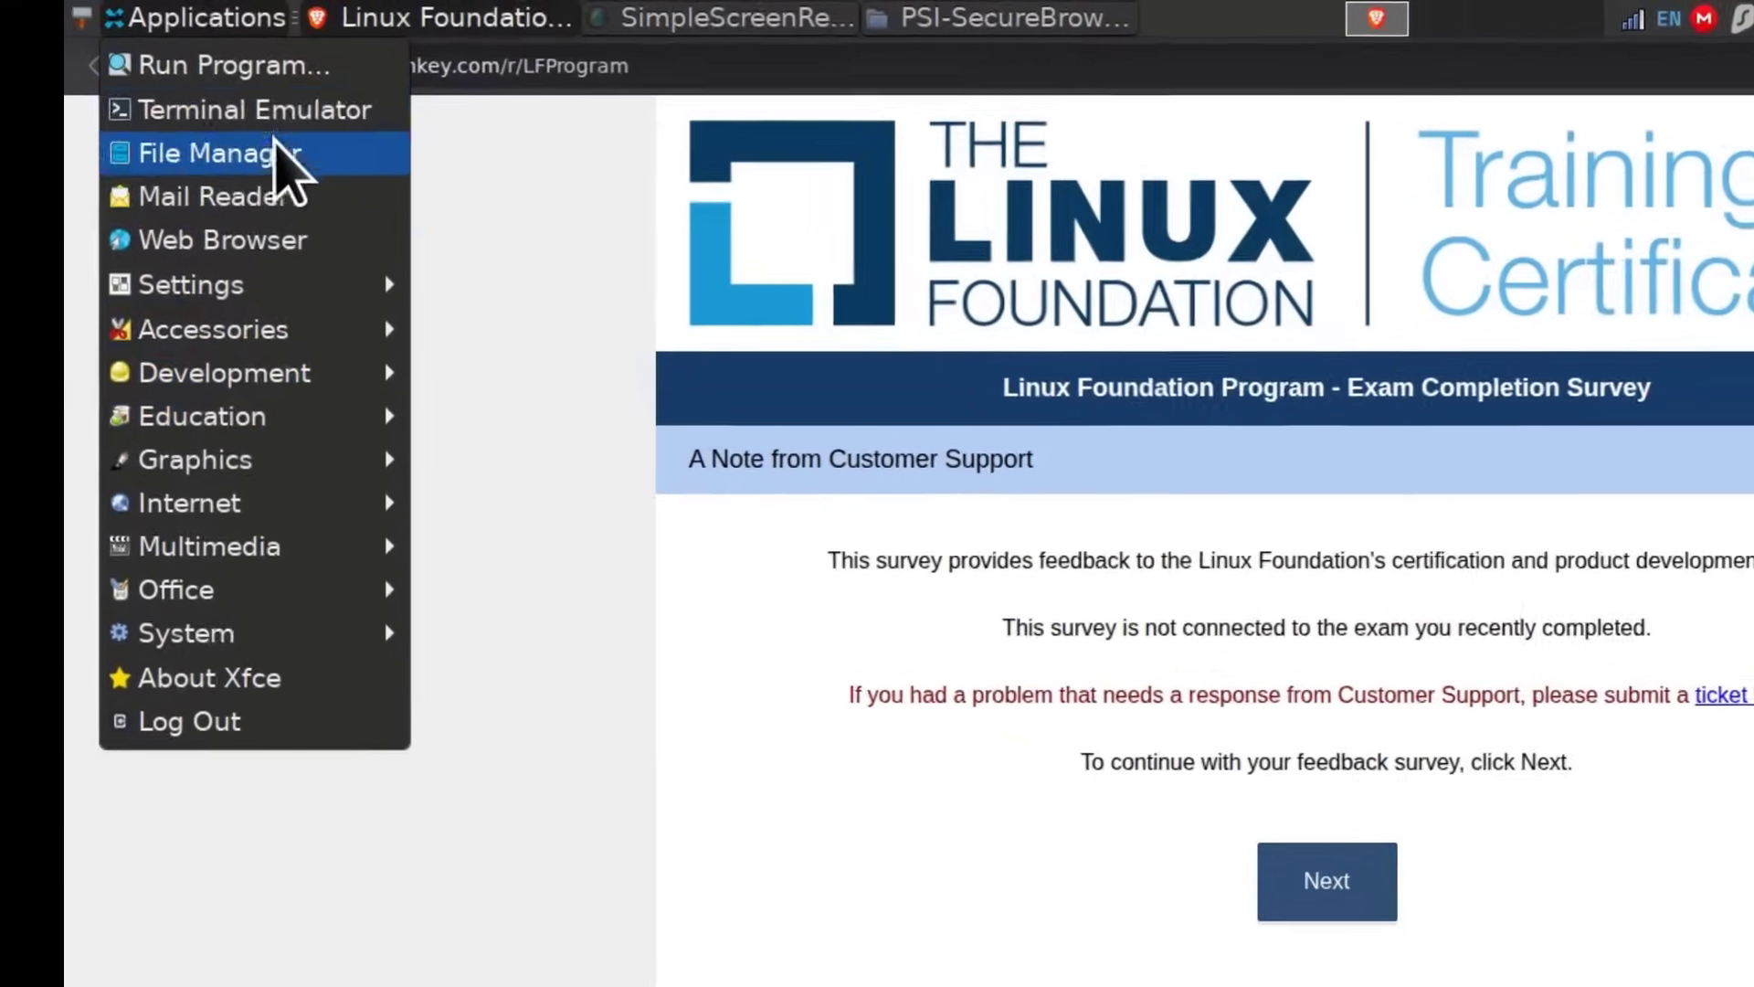
mouse_move(192, 380)
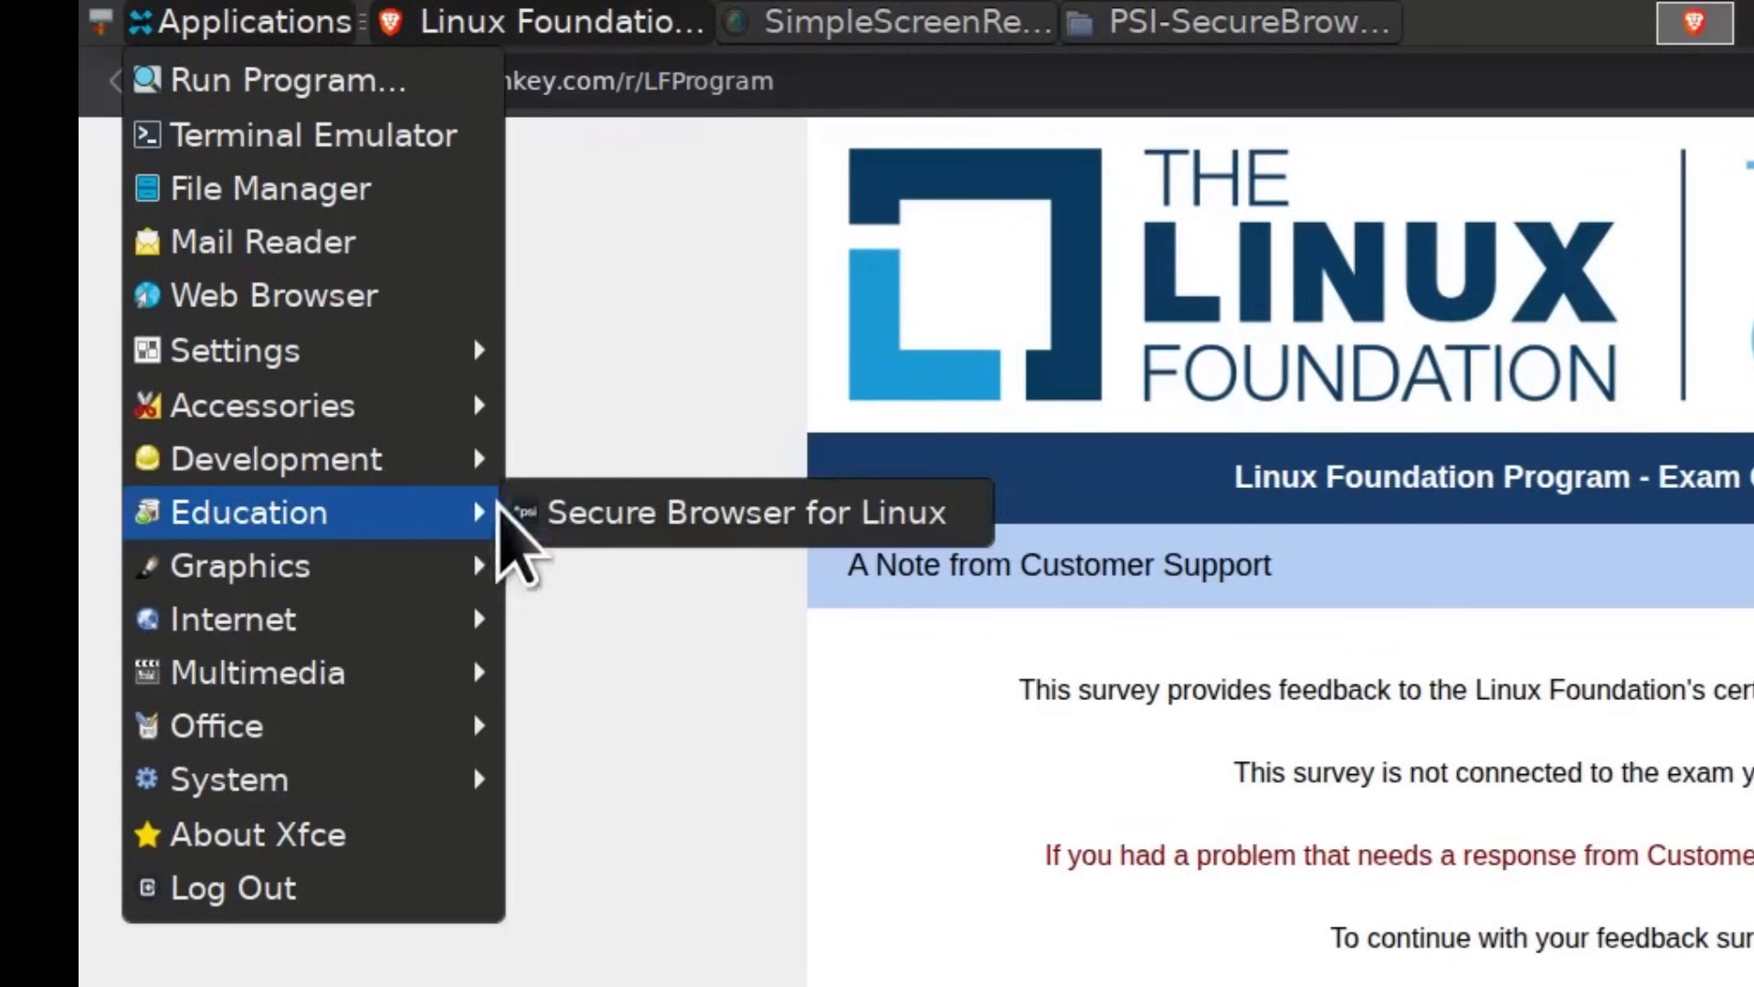
click(712, 513)
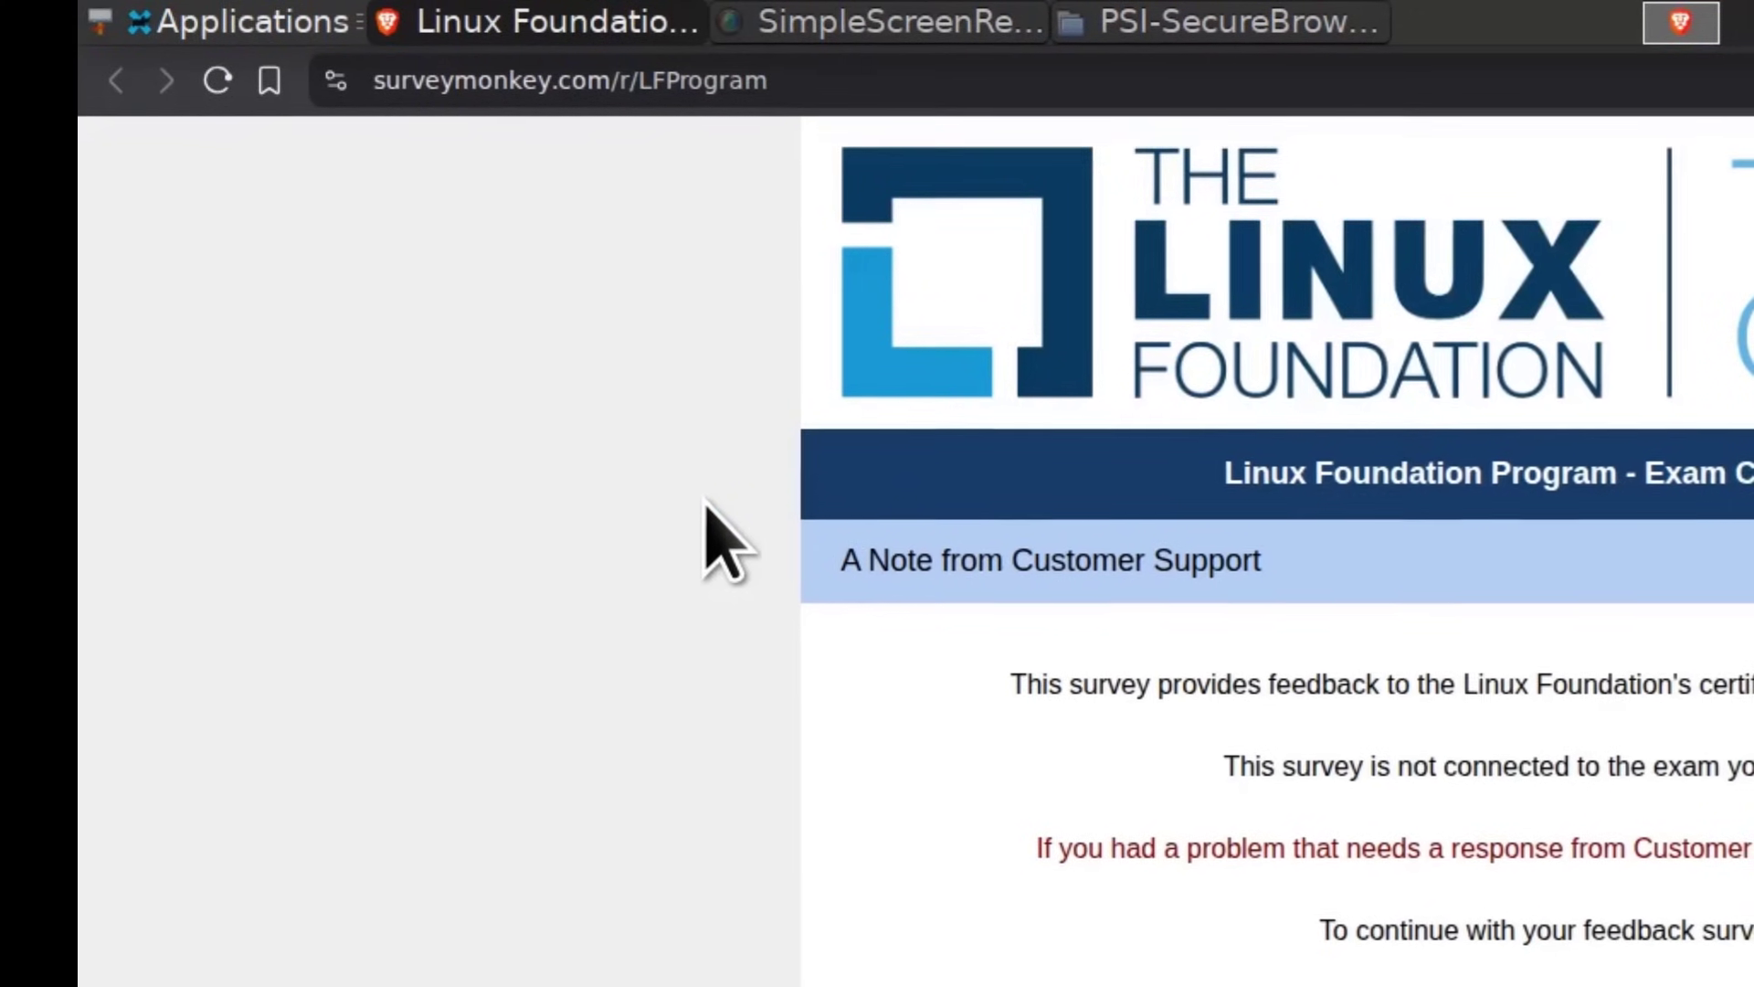
Step: Reopen the Applications menu and dismiss it without launching anything
click(243, 20)
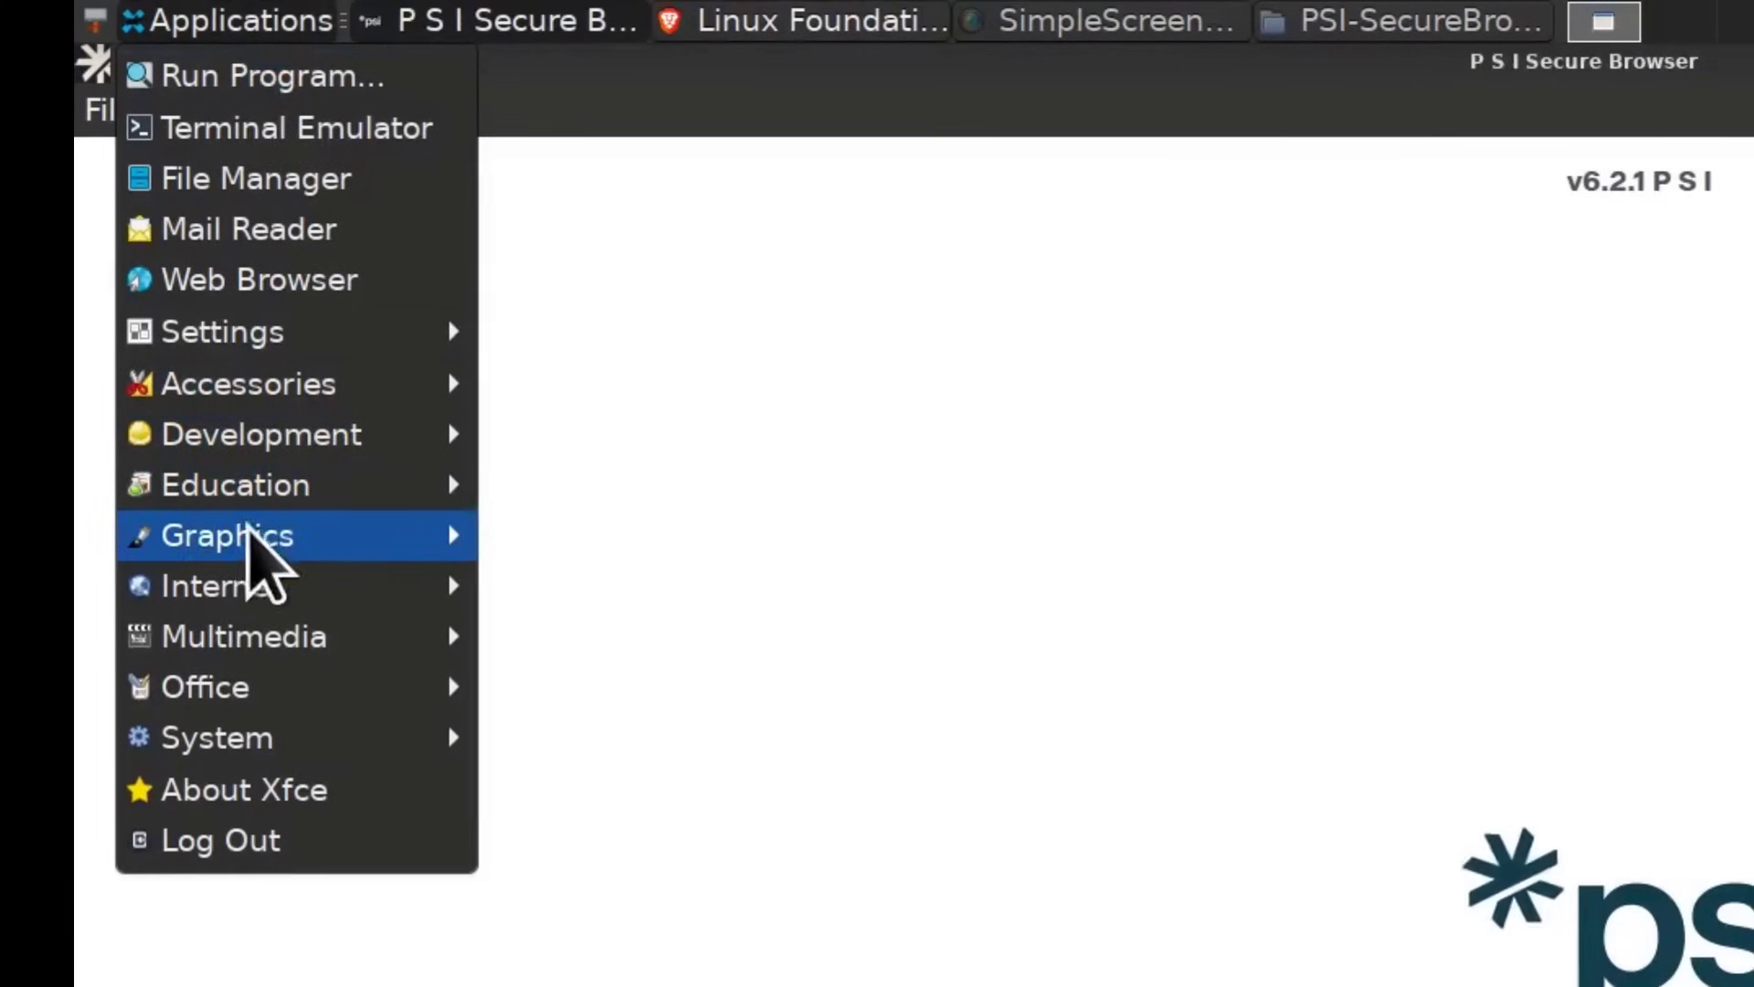
mouse_move(252, 552)
mouse_move(246, 471)
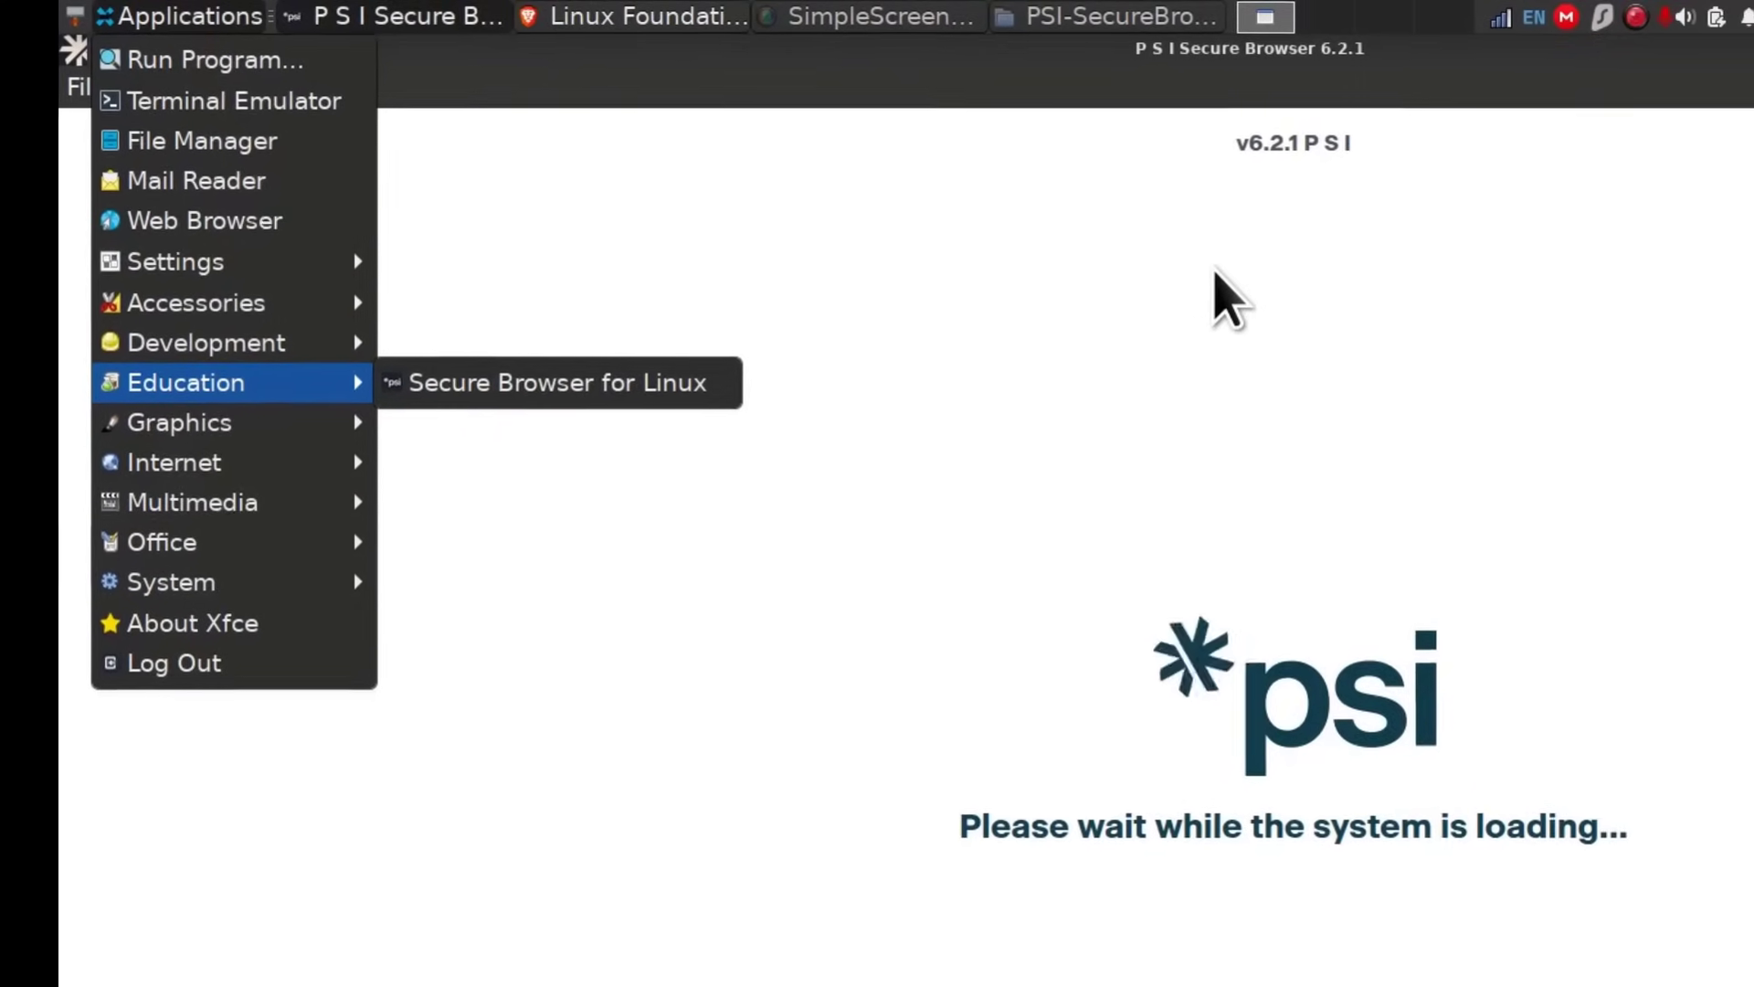
click(1242, 276)
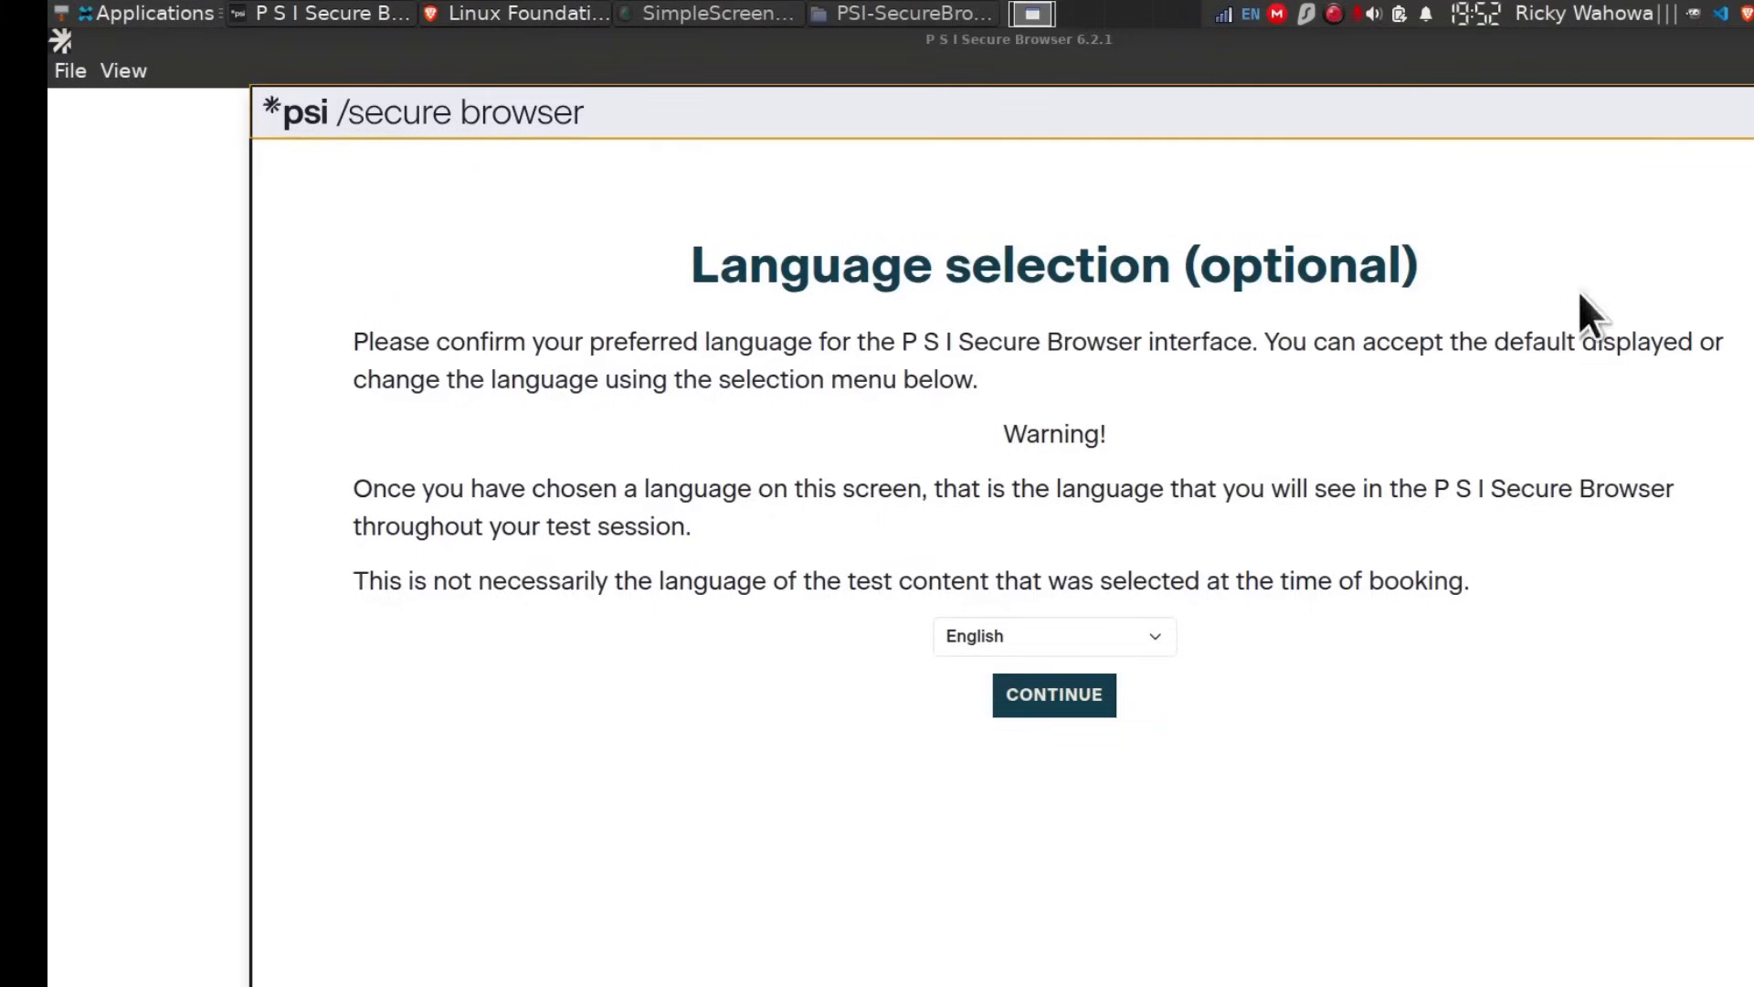
Step: Continue with English as the language, then switch to the Thunar setup folder window
click(1054, 694)
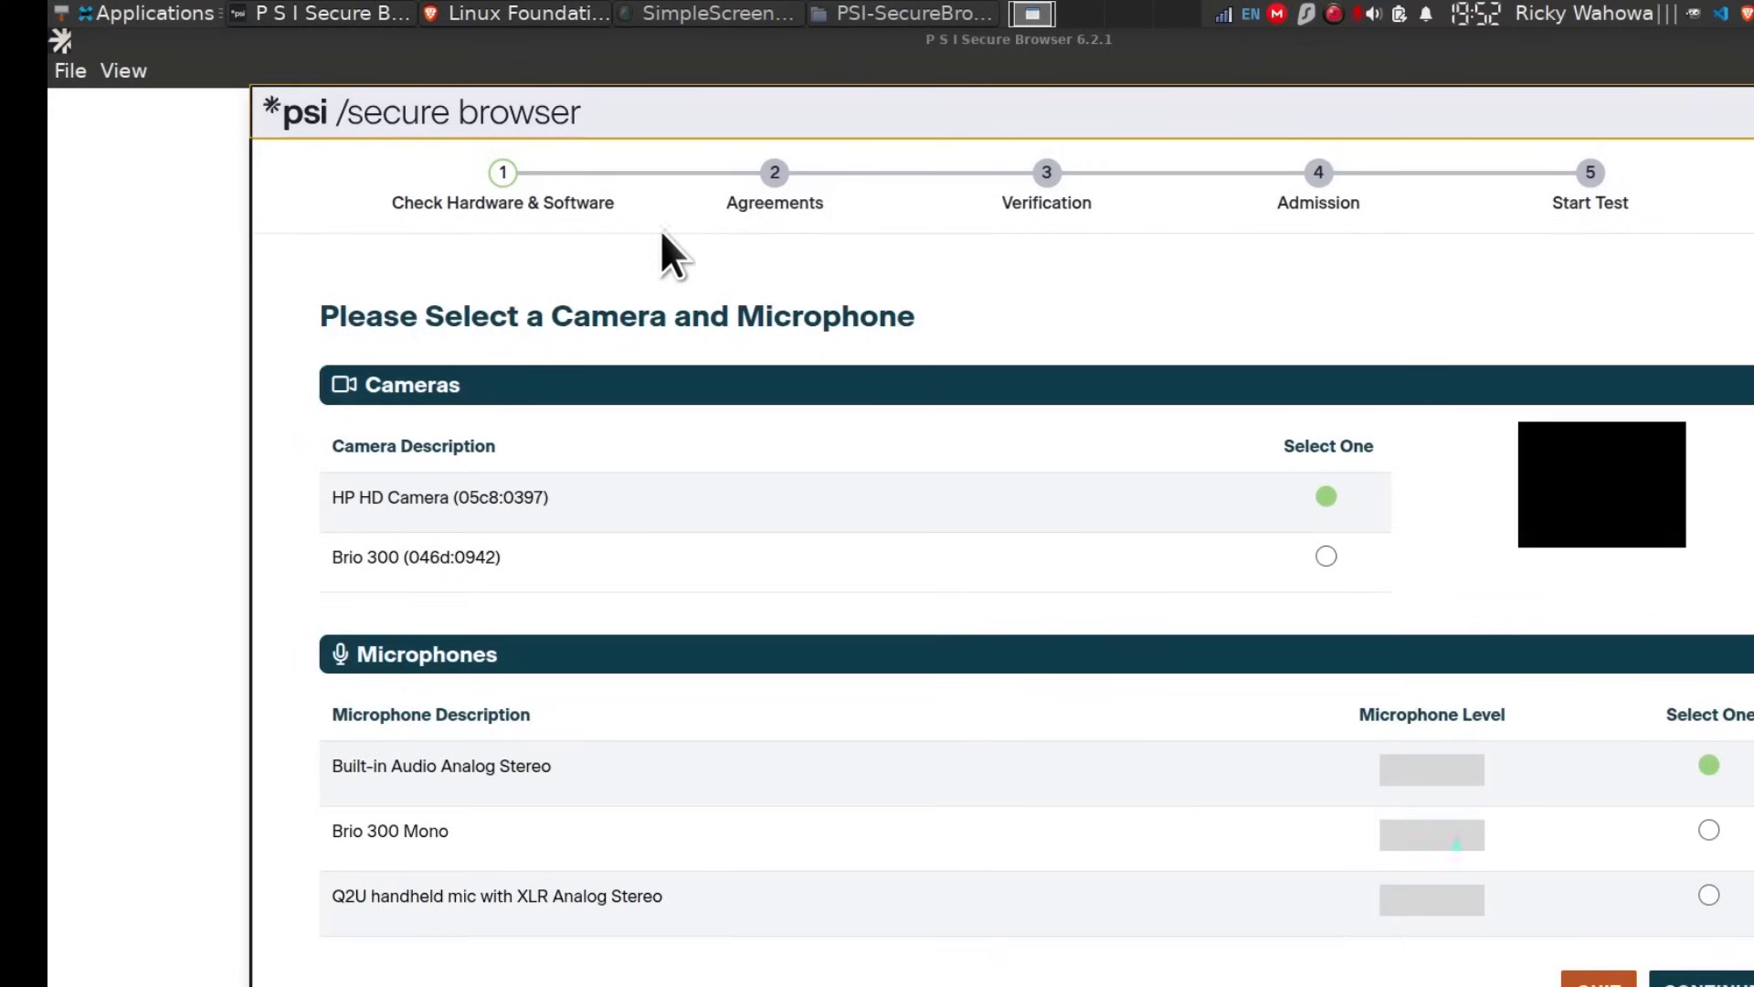
click(859, 18)
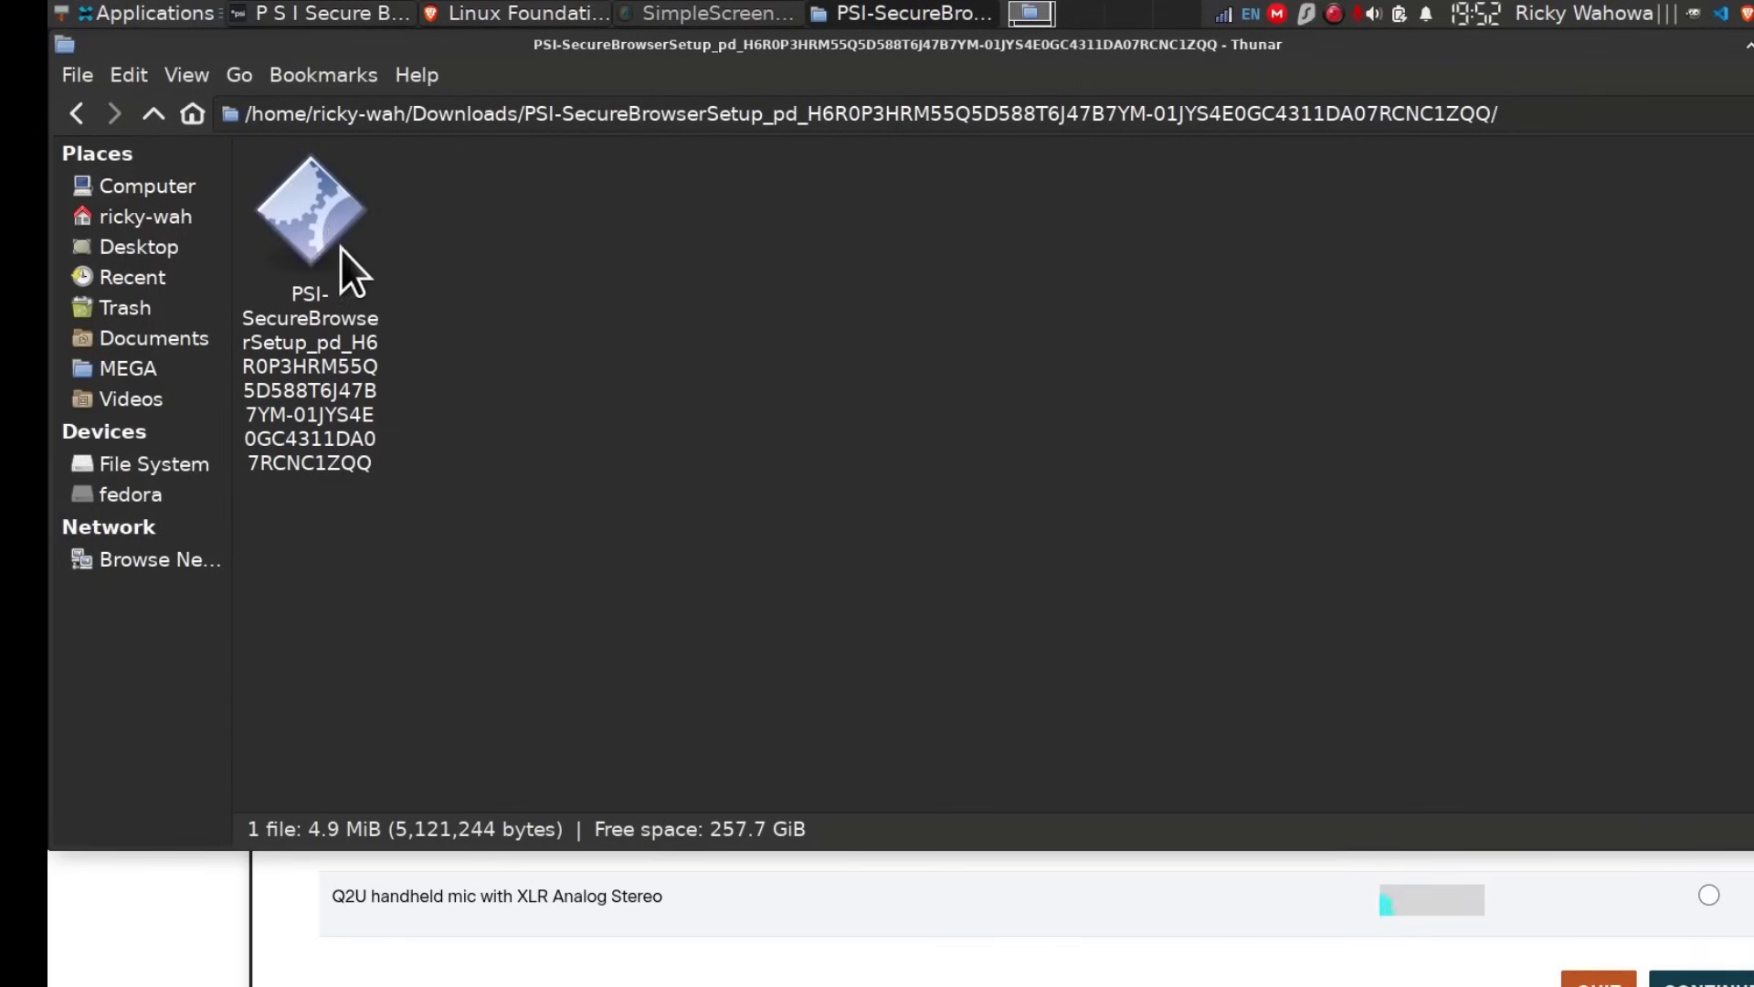
Step: Run PSI-SecureBrowserSetup again and uninstall PSI Bridge Secure Browser from maintenance mode
double_click(319, 221)
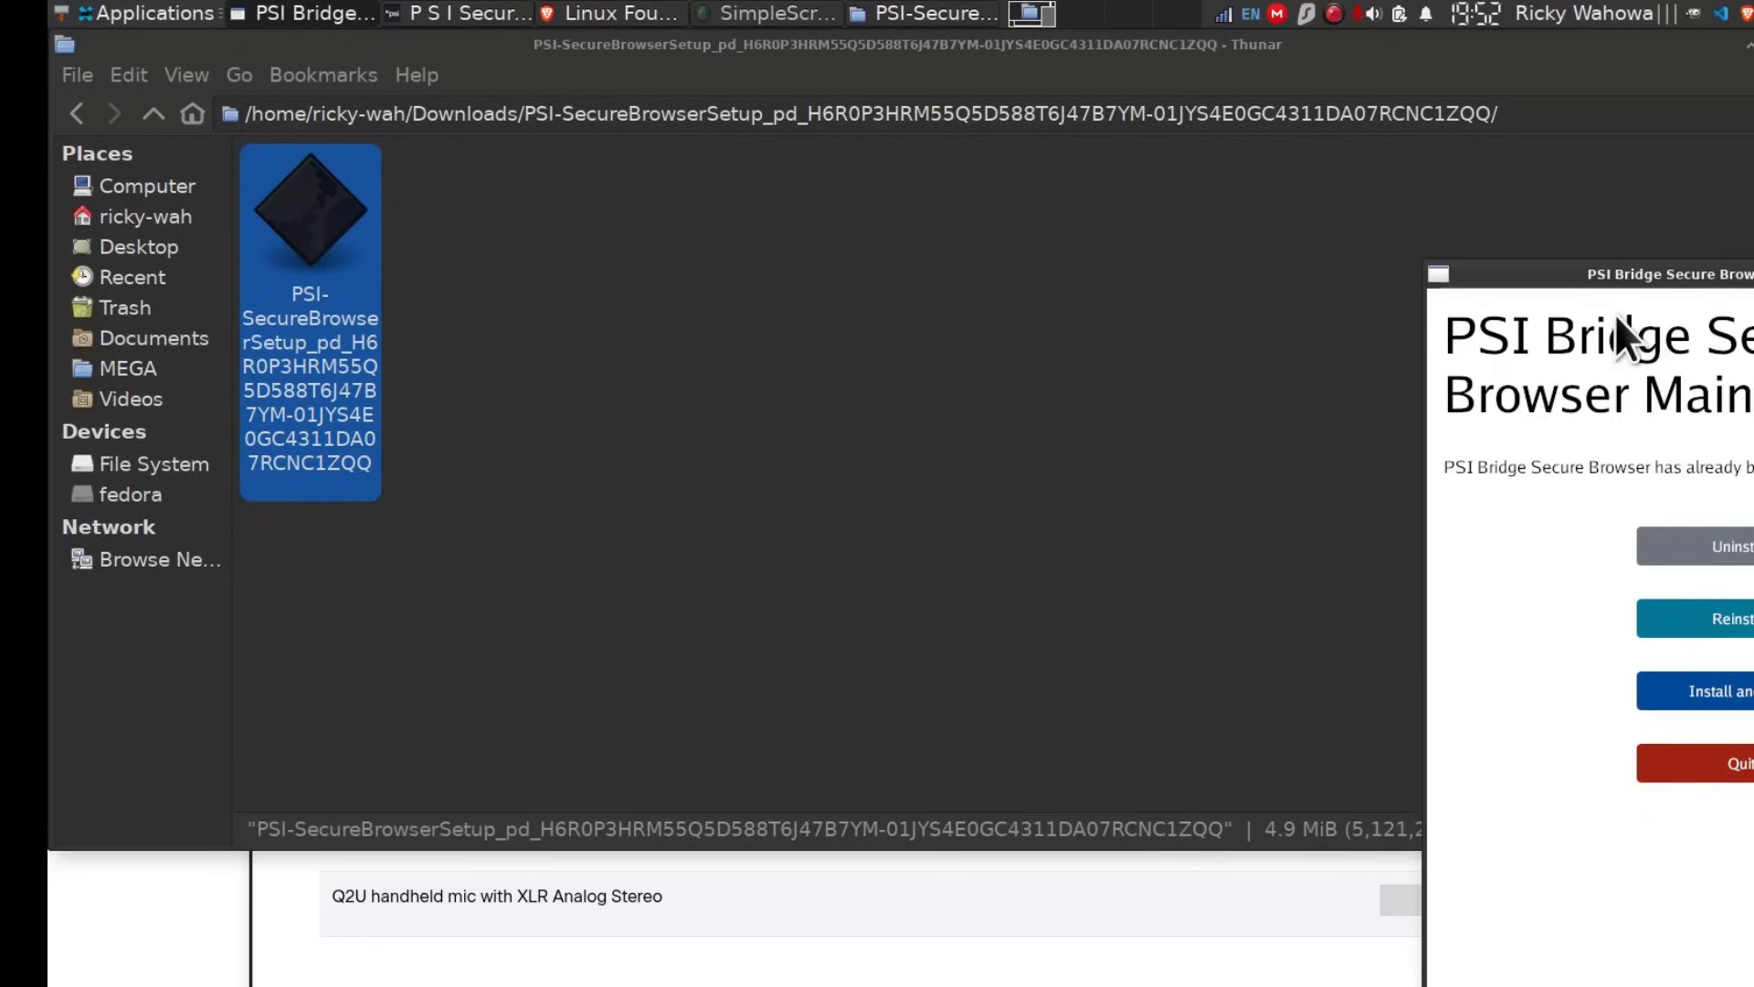
drag(1641, 278, 826, 50)
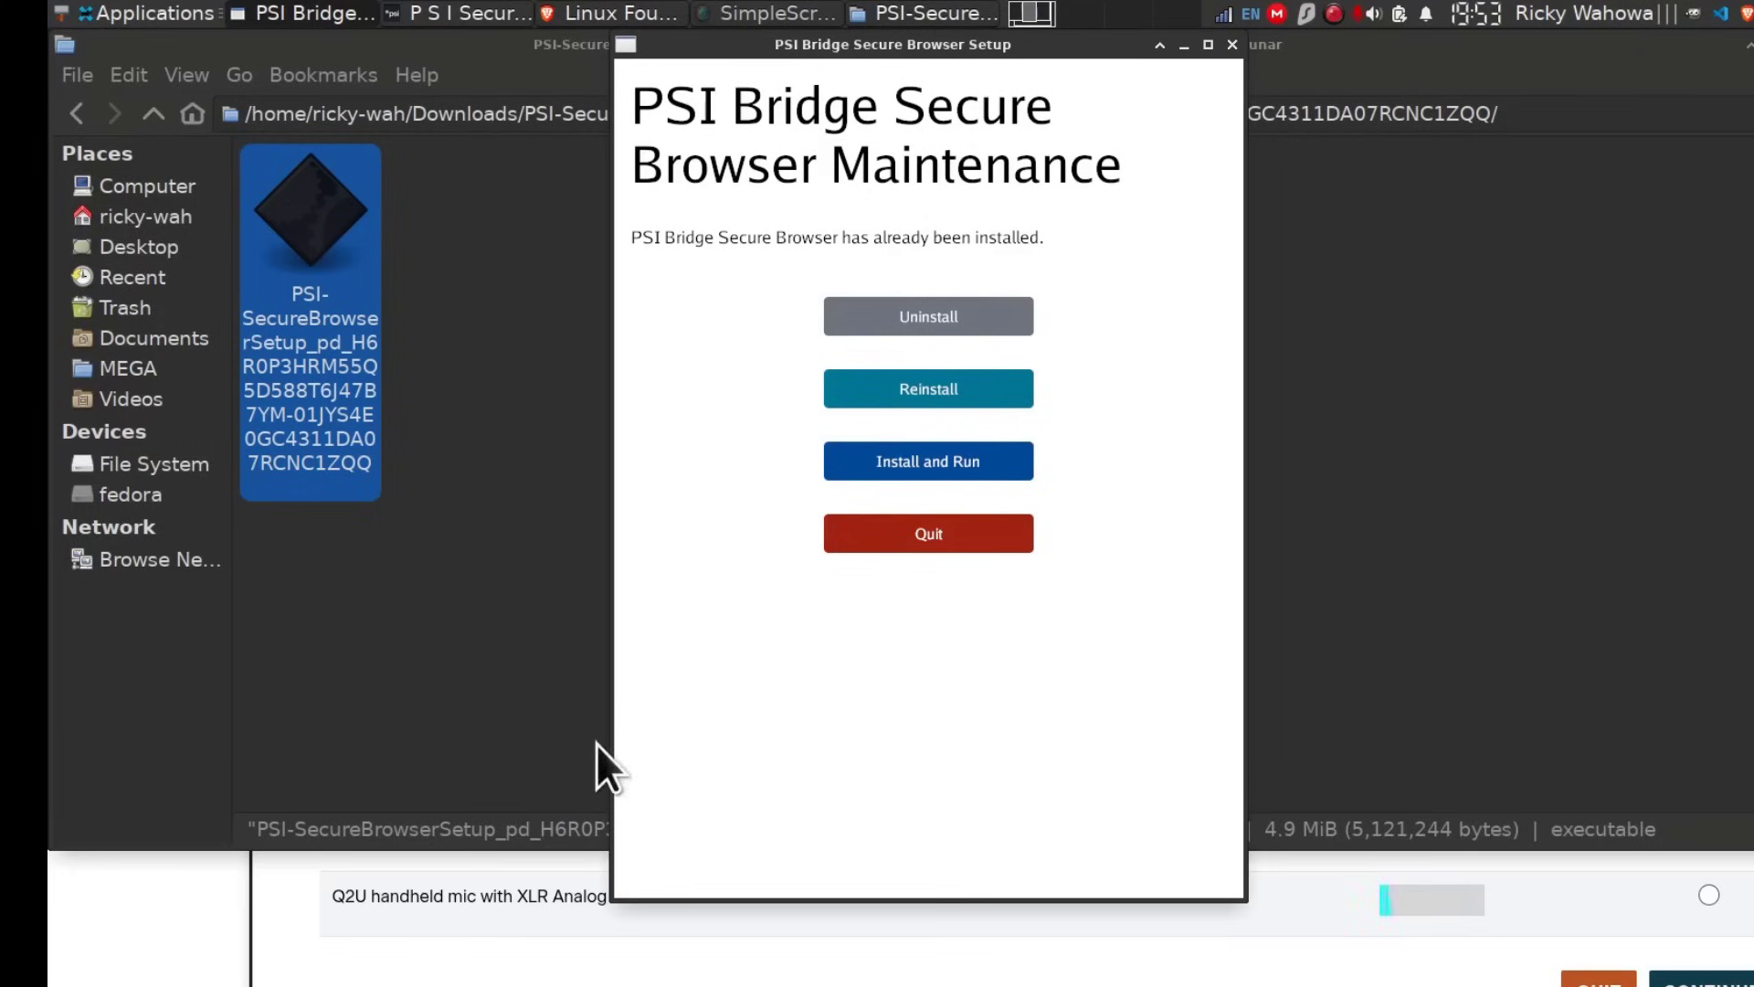
click(934, 320)
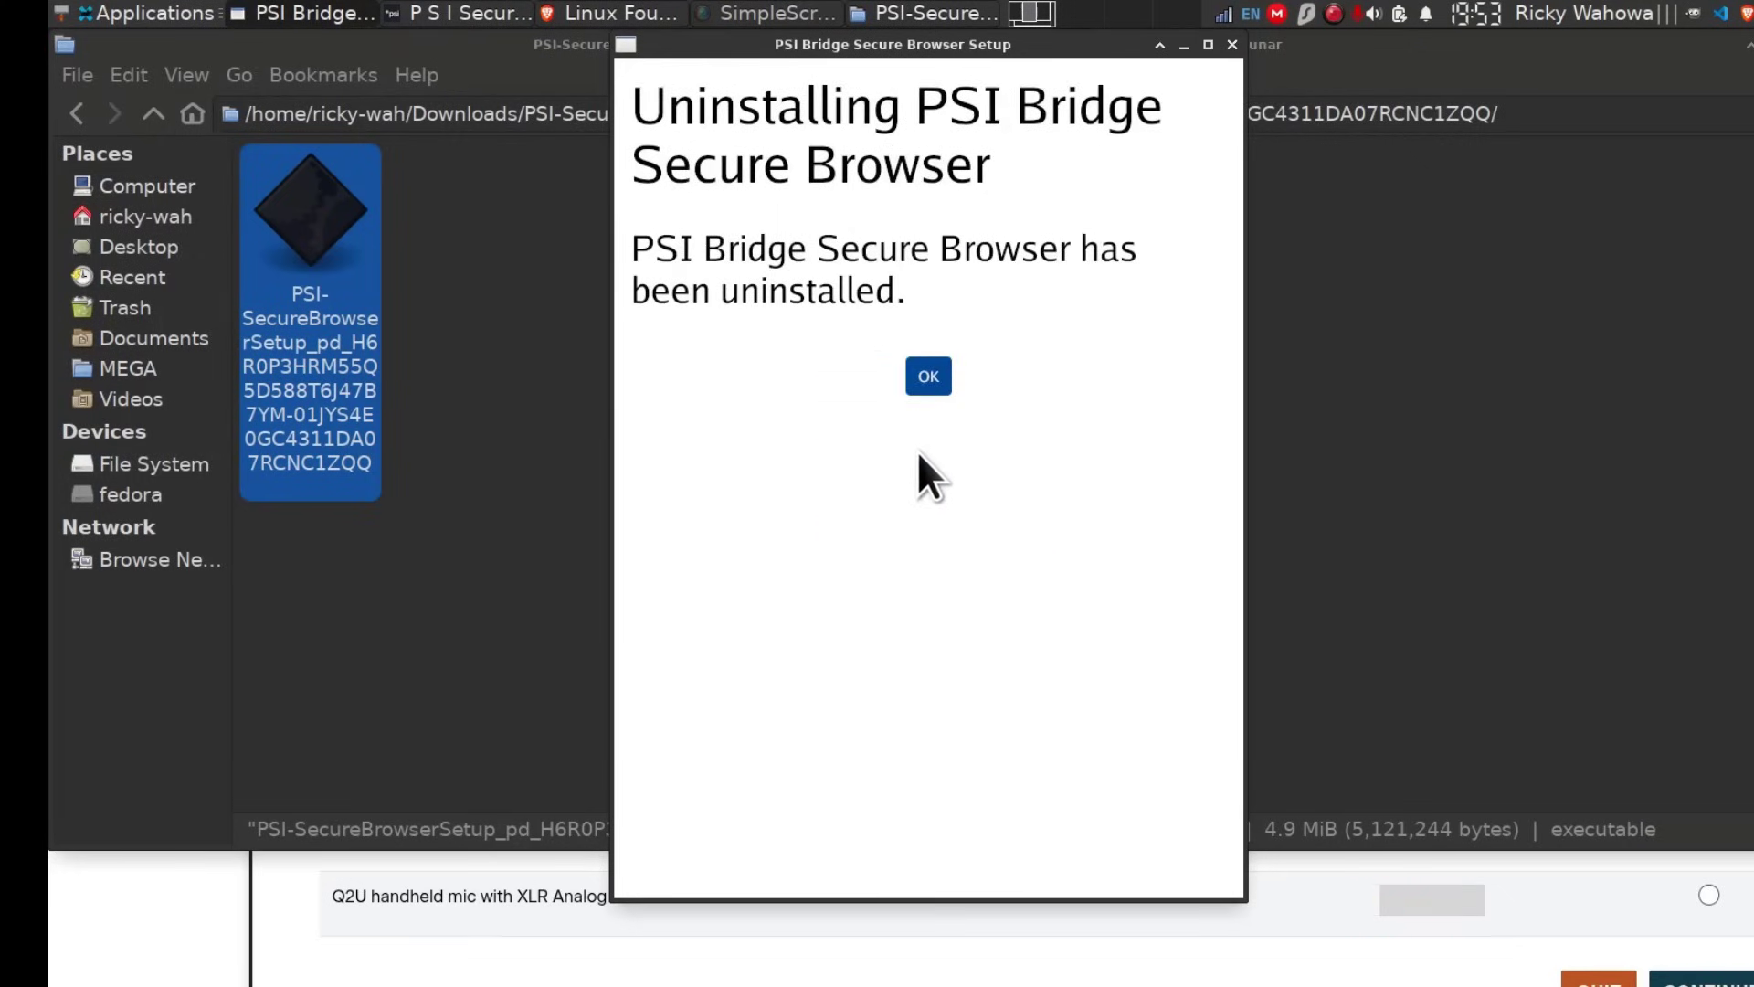
click(928, 376)
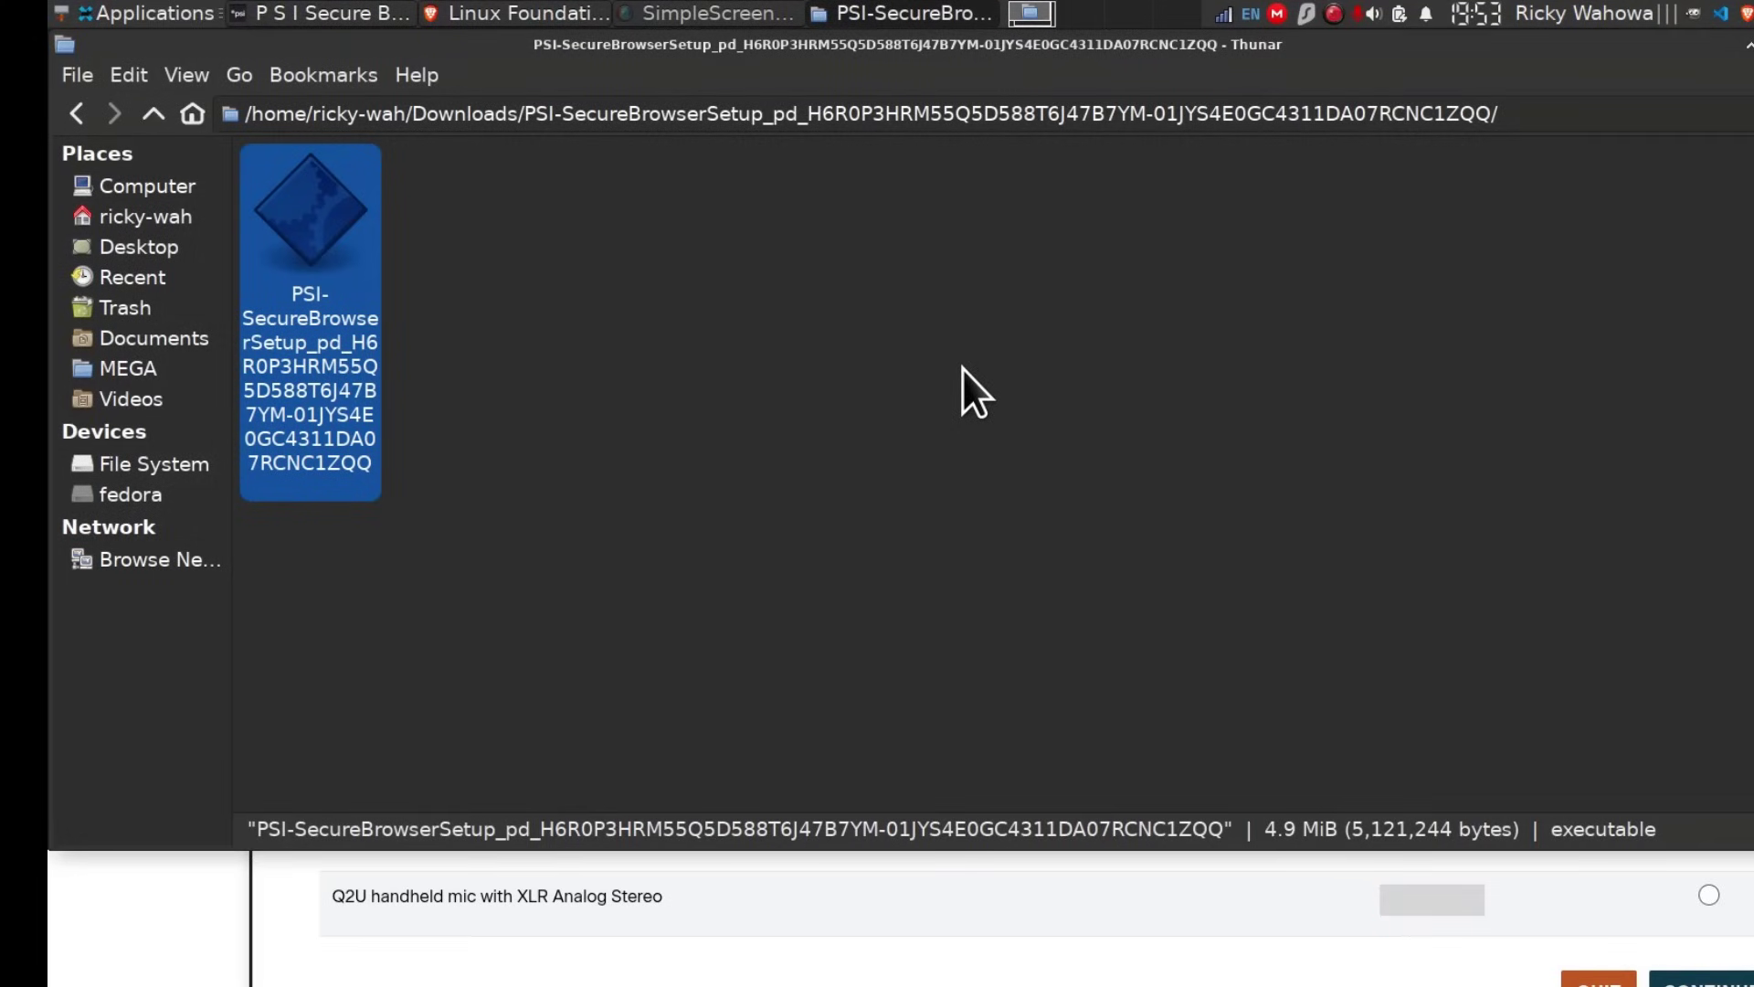
Step: Bring the PSI Secure Browser window forward, then open and close the Applications menu
click(704, 960)
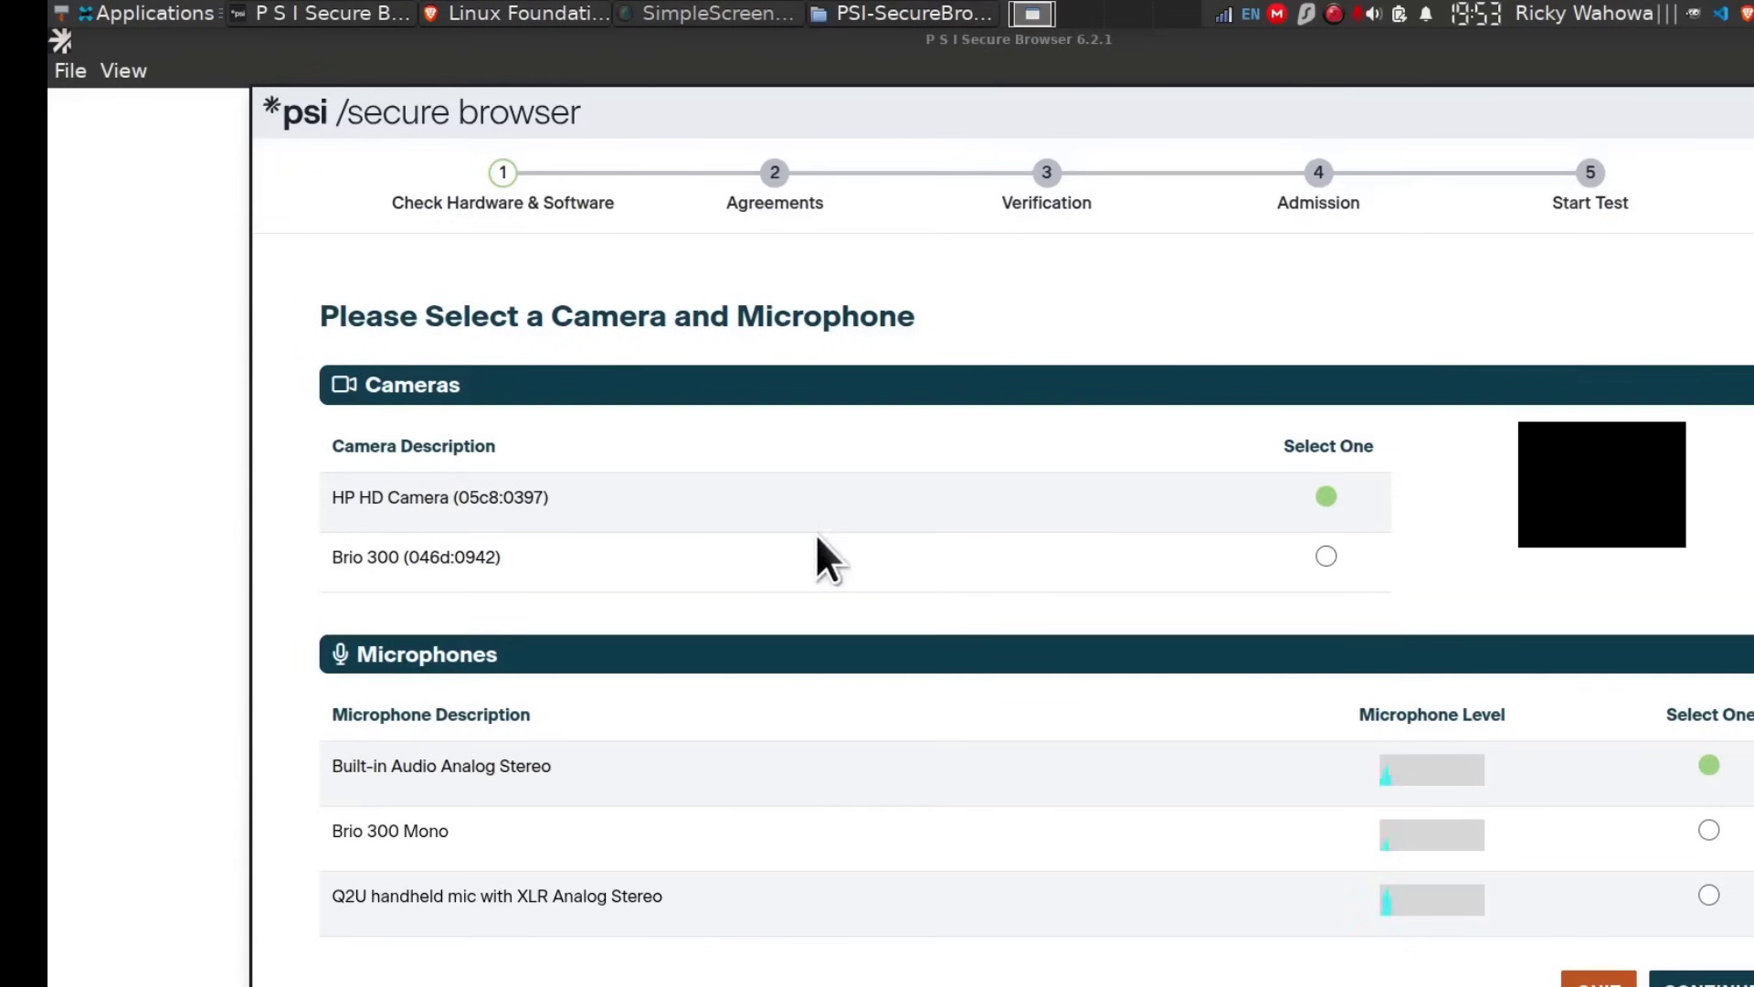
click(145, 19)
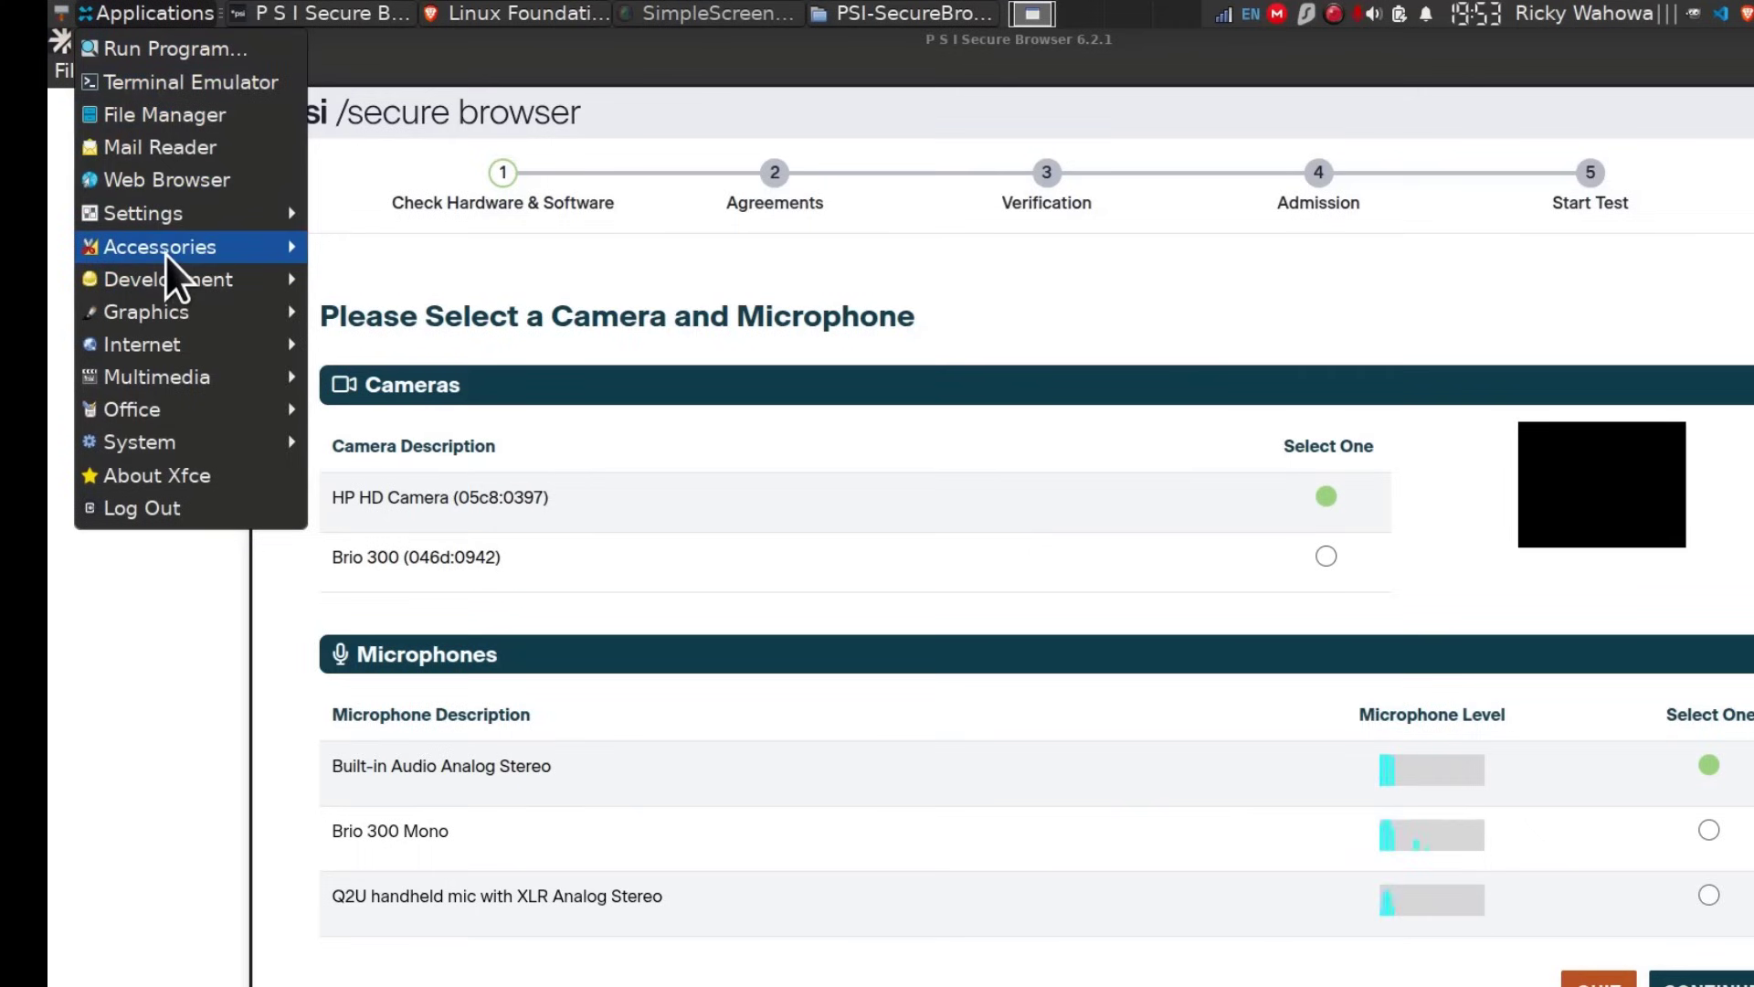
mouse_move(147, 290)
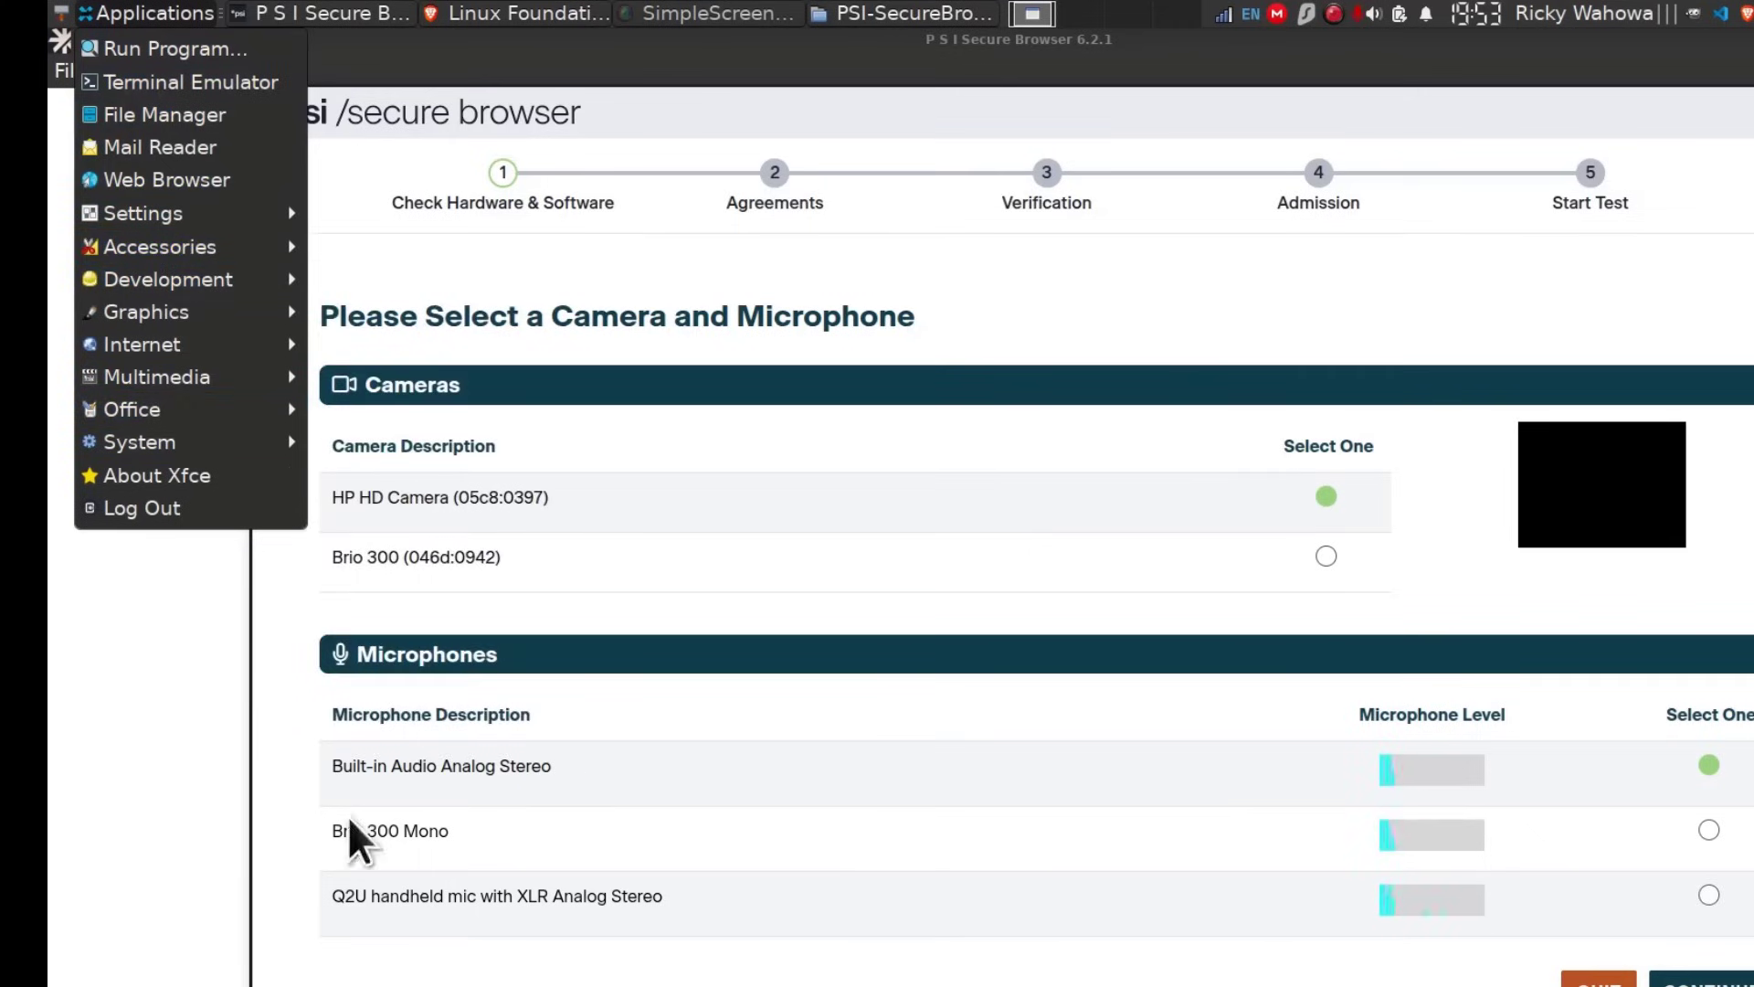
click(900, 950)
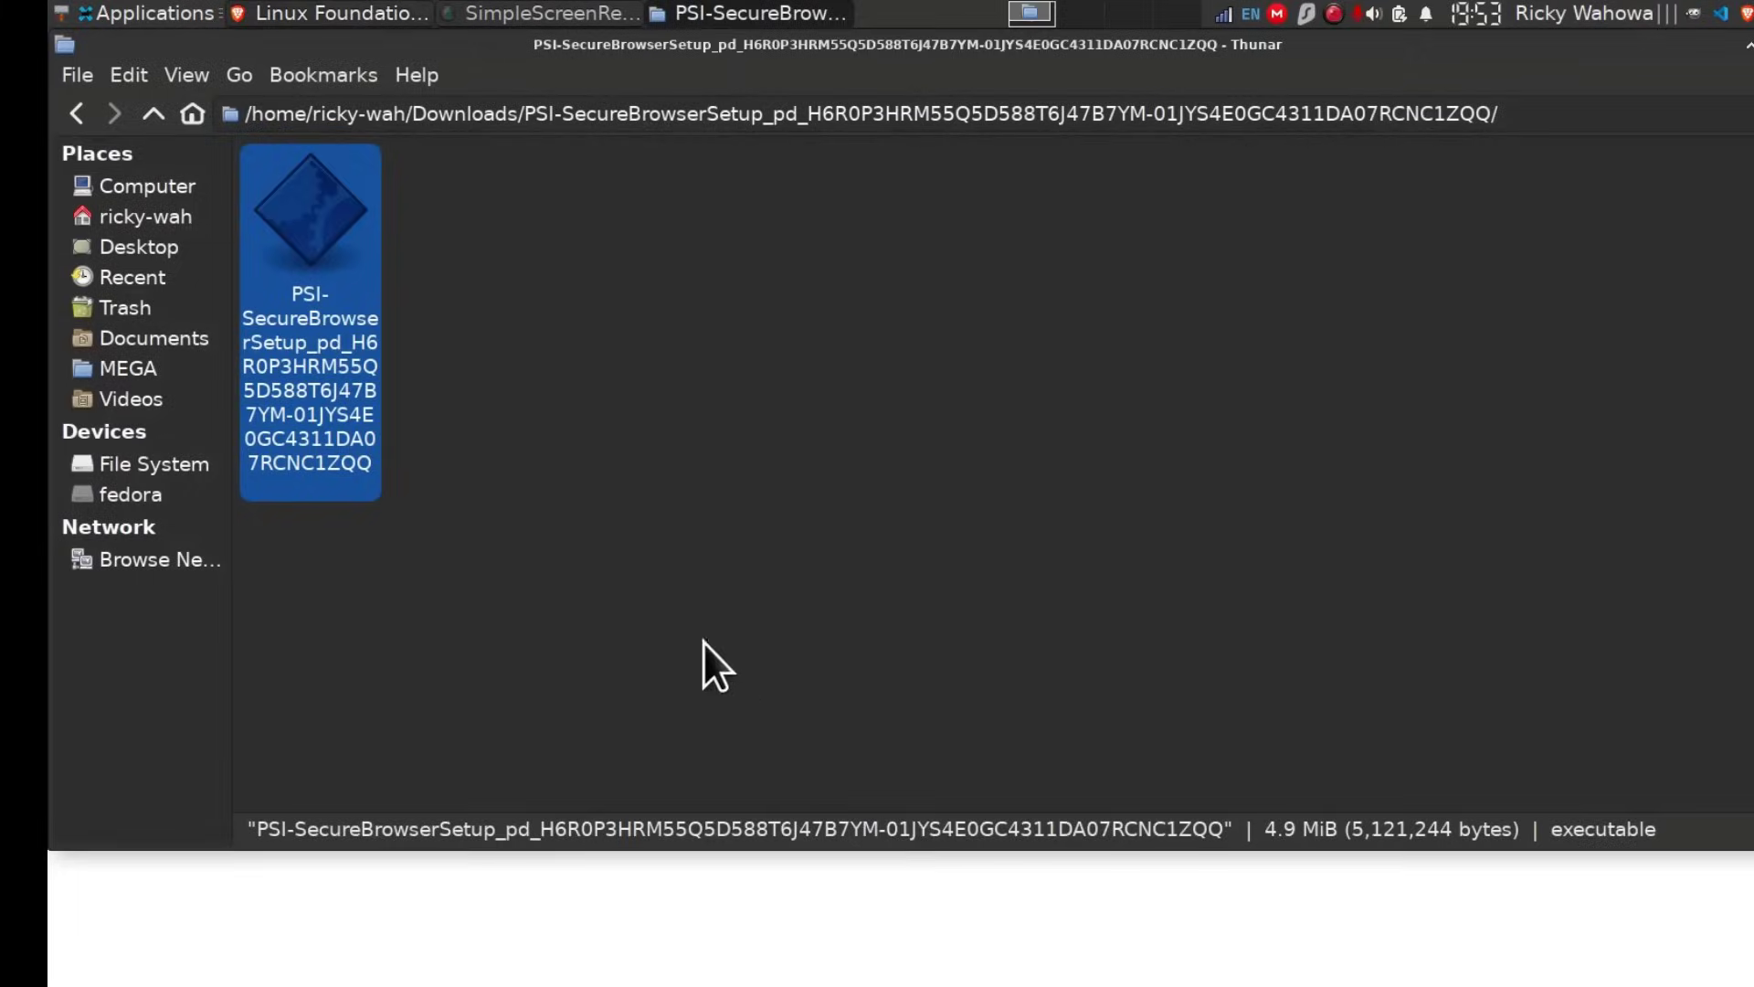
Step: Relaunch the PSI Bridge Secure Browser setup, review its license agreement, and close it without installing
double_click(296, 223)
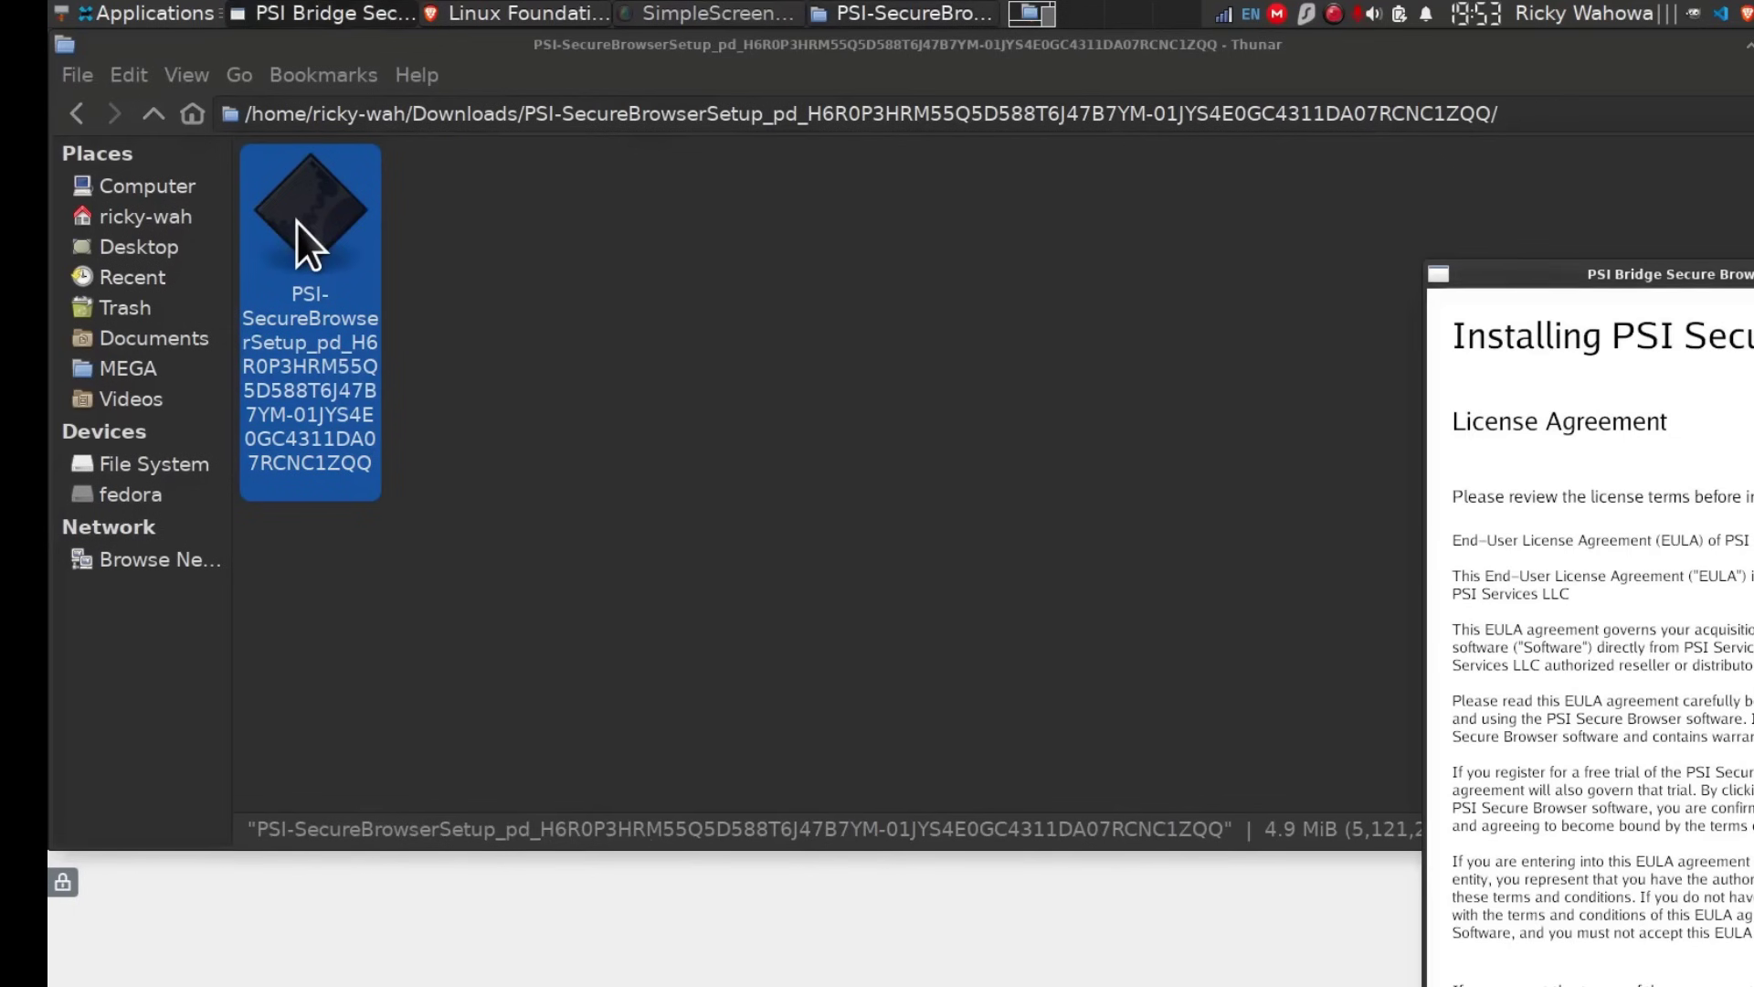
drag(1626, 276, 1135, 81)
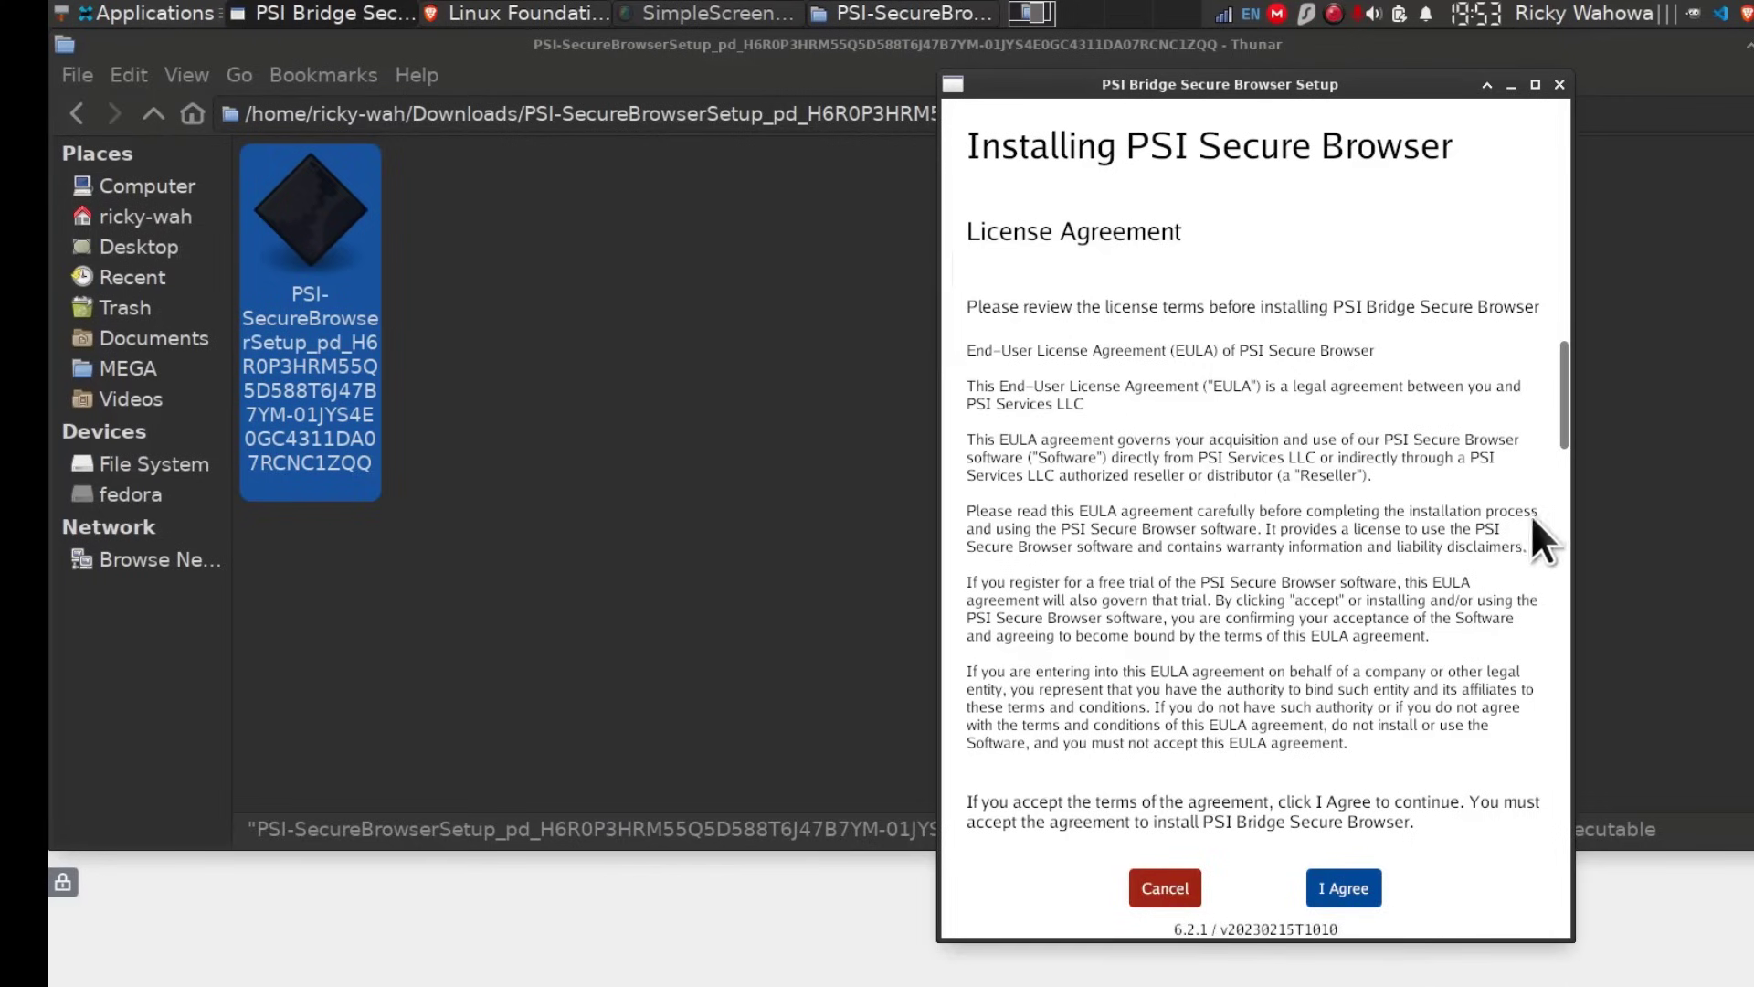
click(1560, 85)
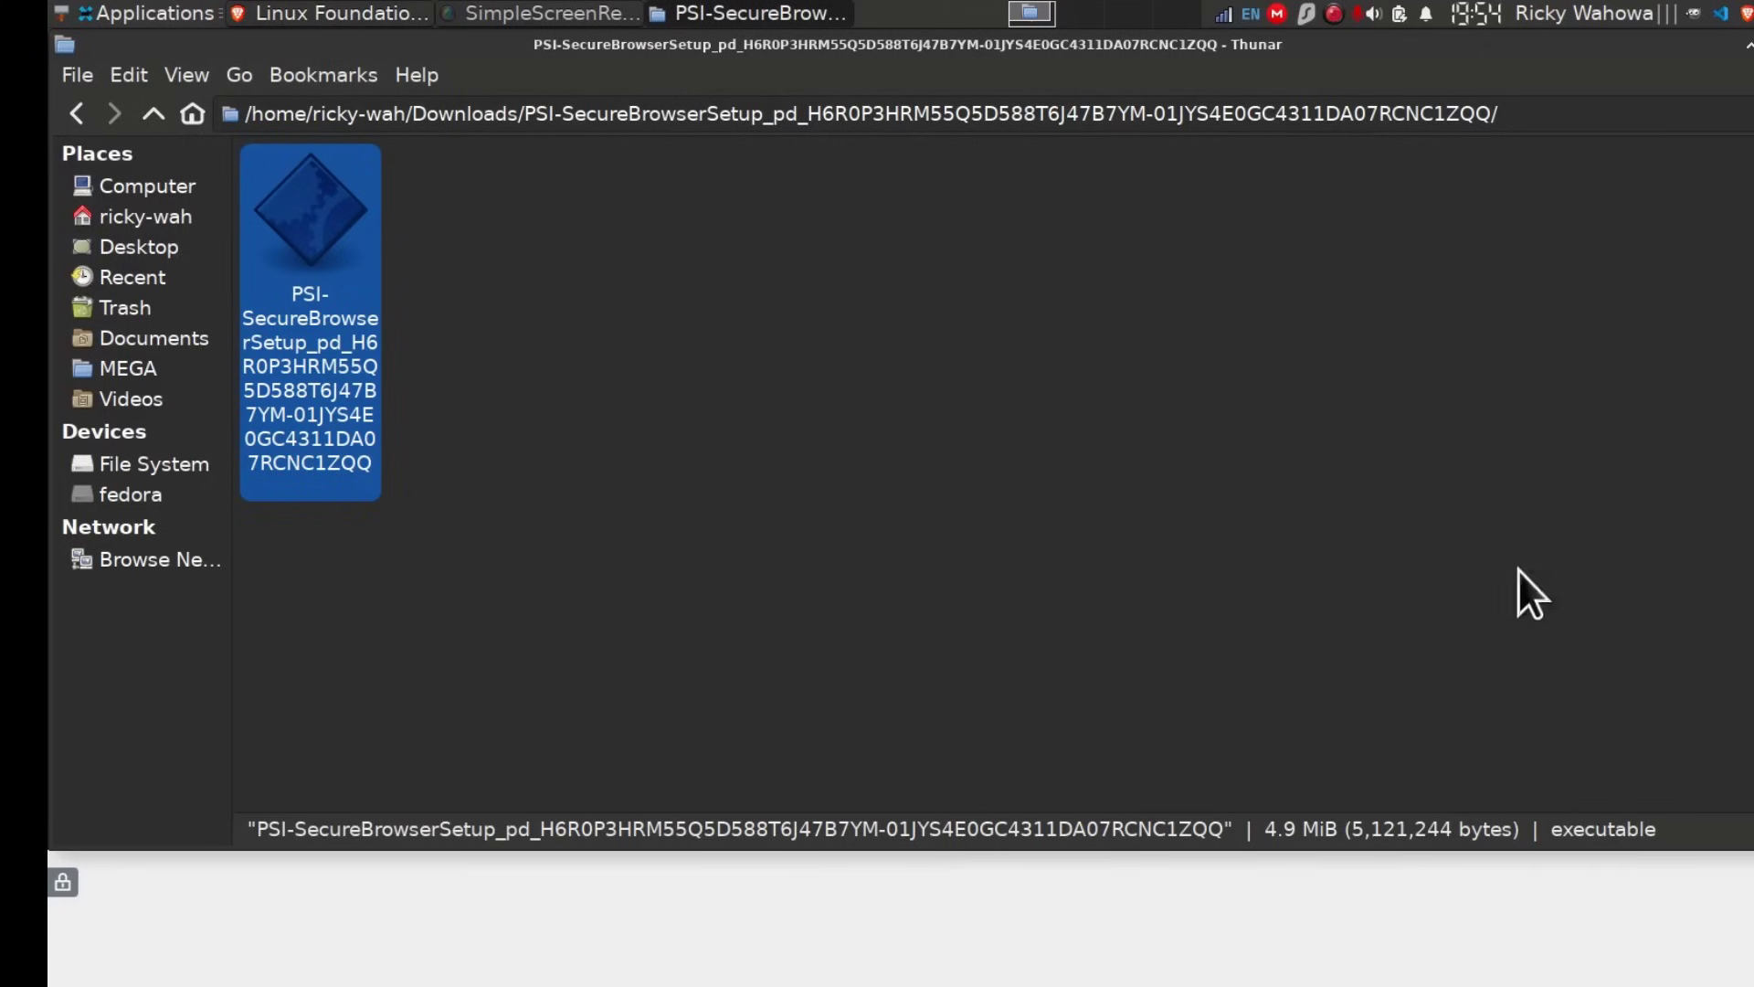
Step: Clear the selection in Thunar to show one 4.9 MiB file and 257.6 GiB free
click(946, 428)
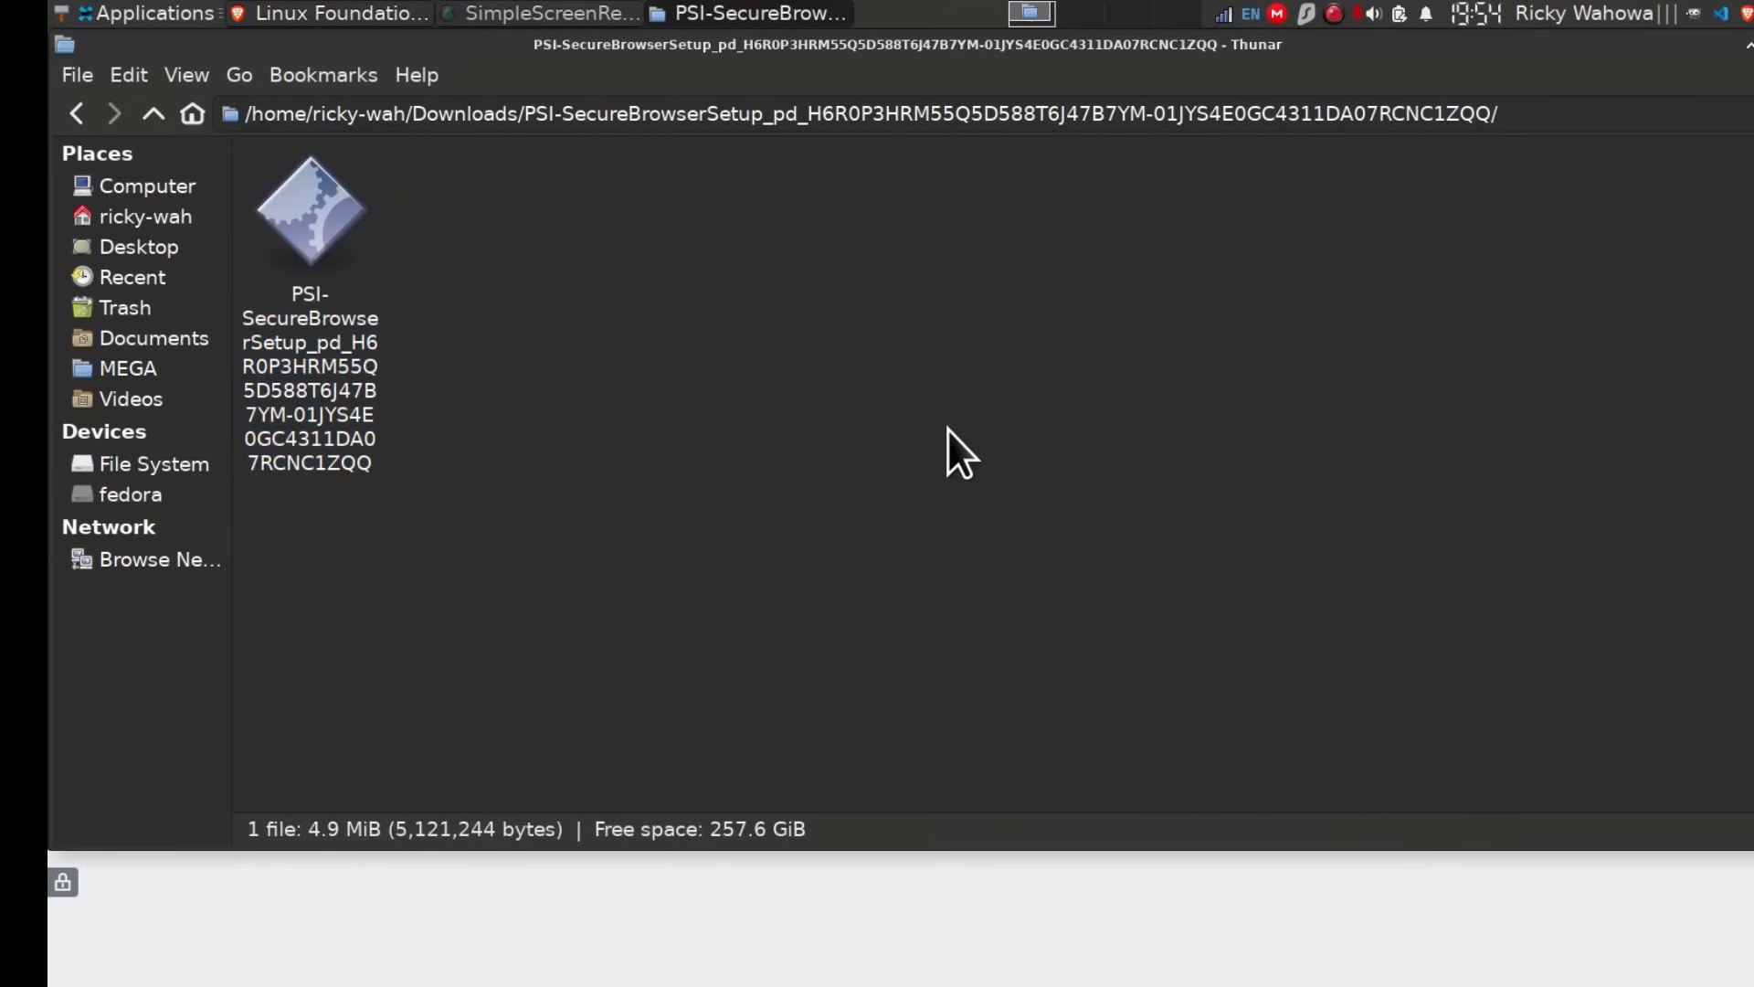